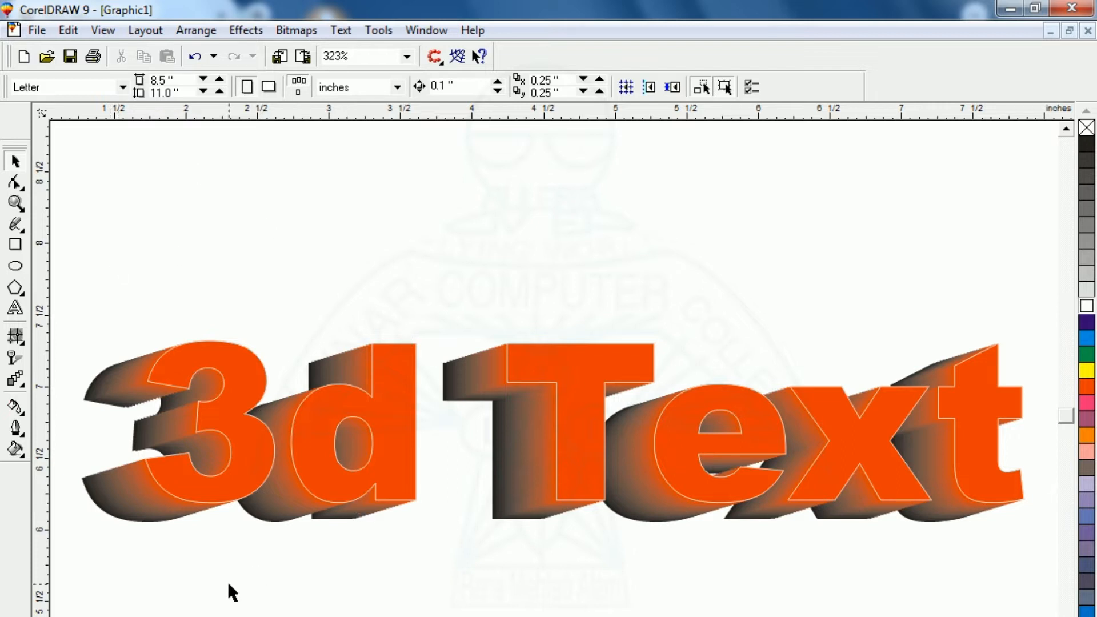
Shift the orange front text and the whole blend around to change the direction of the 3D depth
click(569, 484)
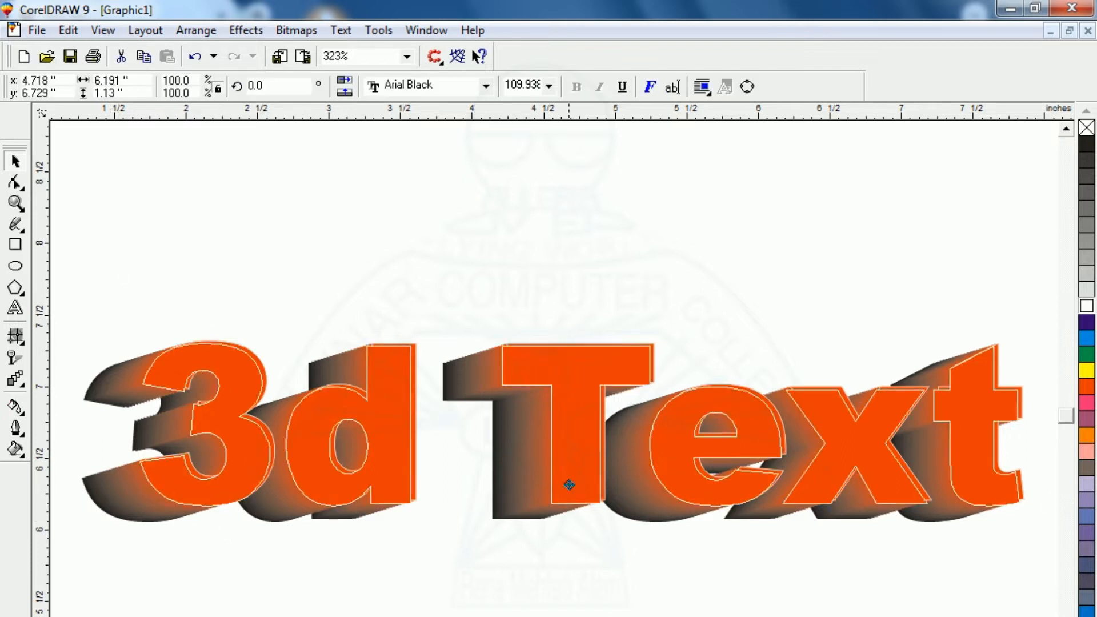
drag(558, 488, 501, 426)
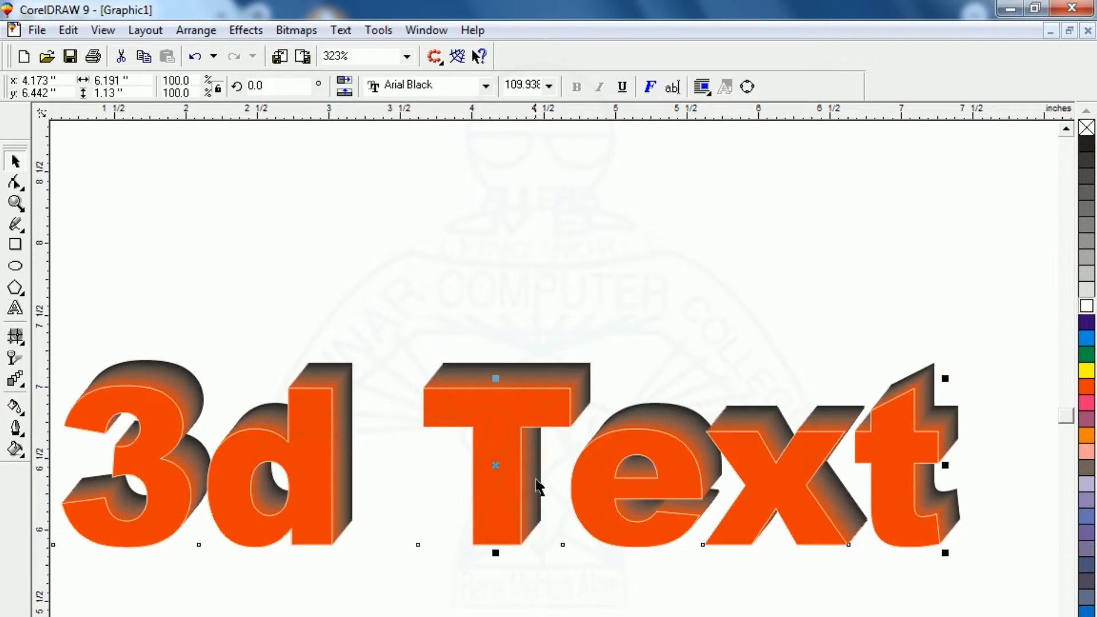
click(761, 501)
drag(761, 501, 803, 473)
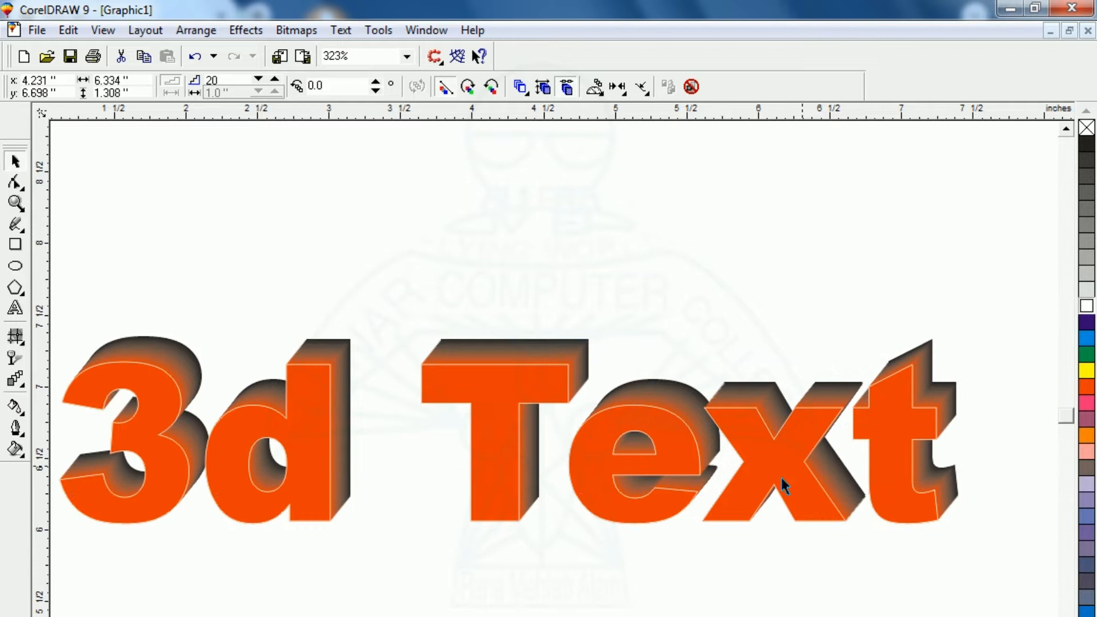
click(418, 464)
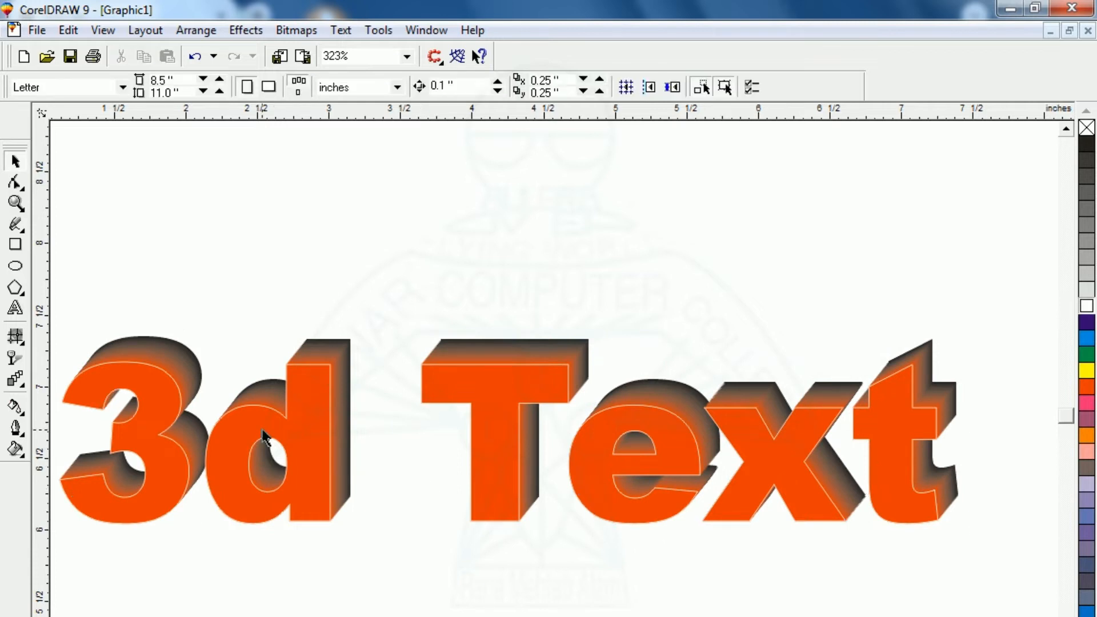
drag(263, 430, 265, 372)
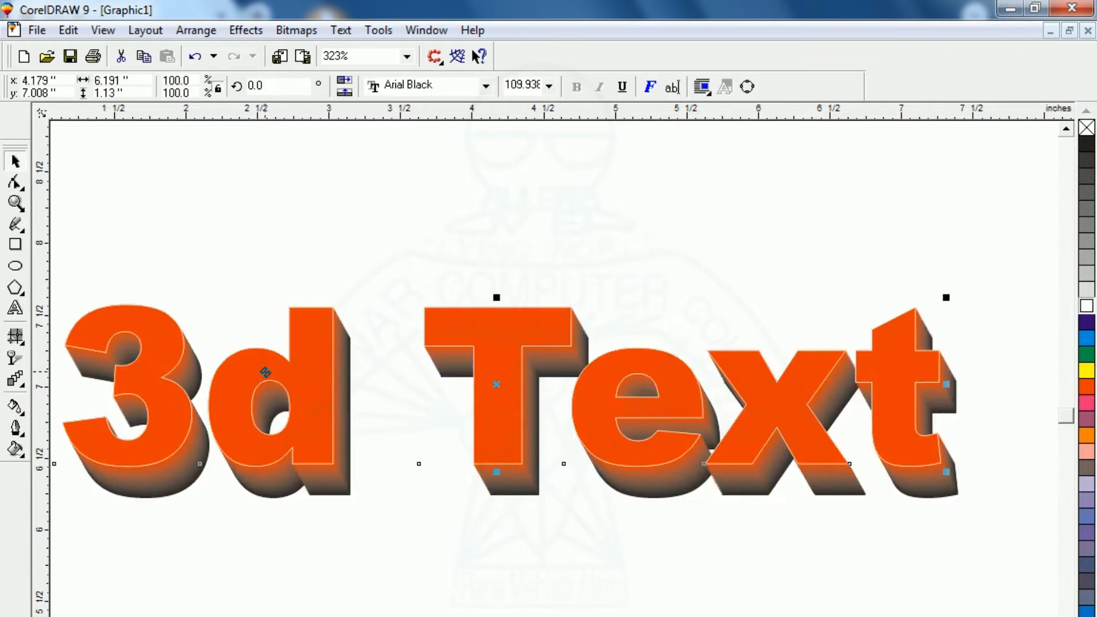
Fill the front text green and move it down to the right to lengthen the 3D depth
click(1083, 340)
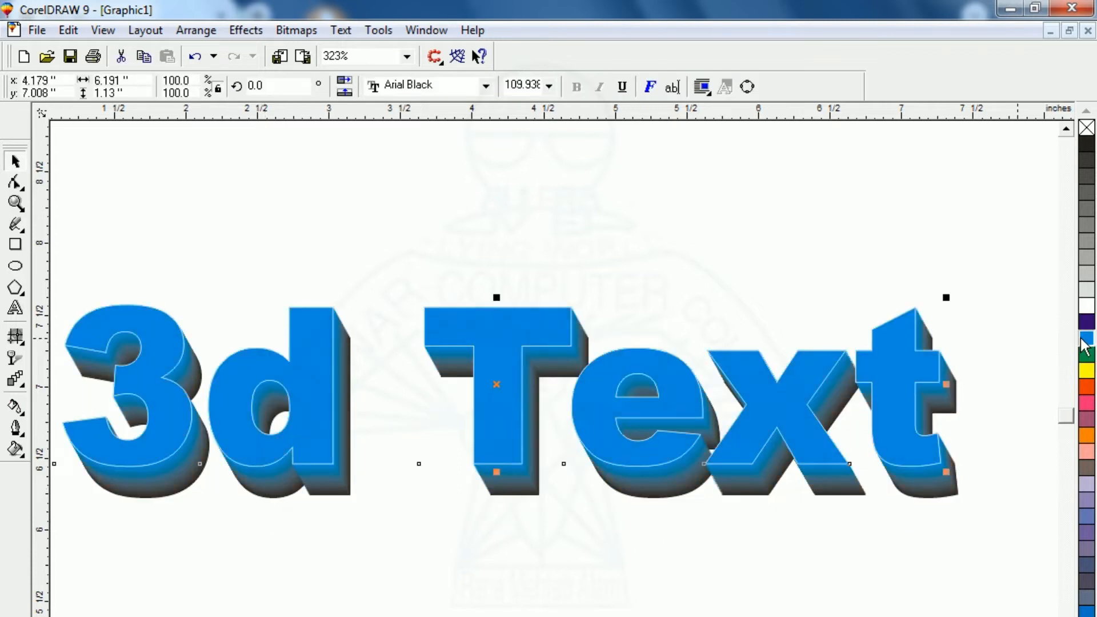
click(1086, 387)
click(1086, 354)
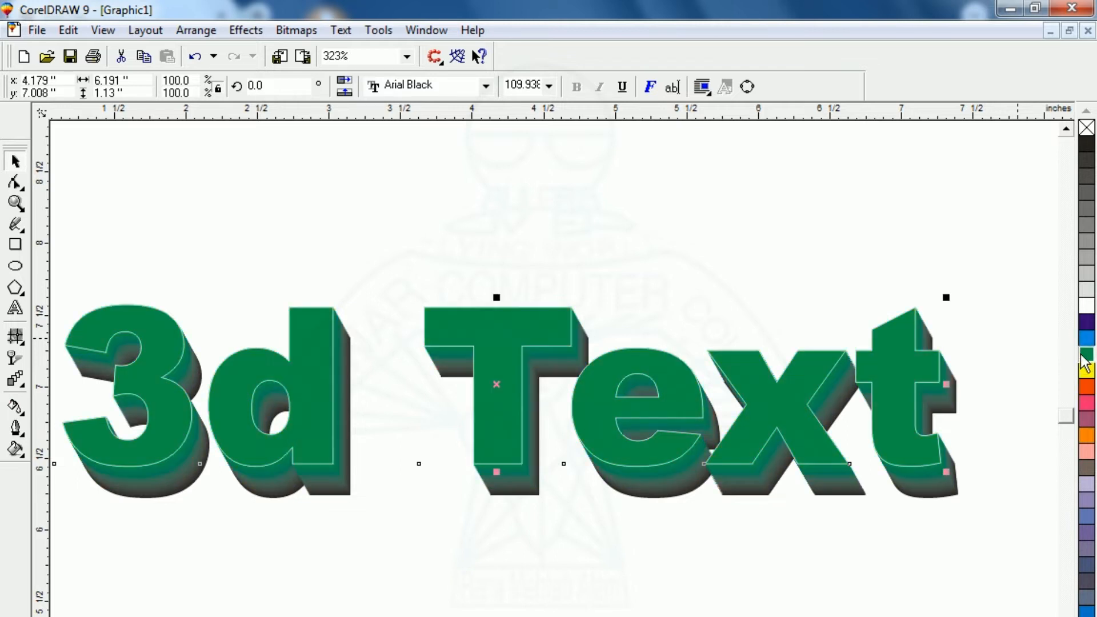
drag(513, 446, 632, 548)
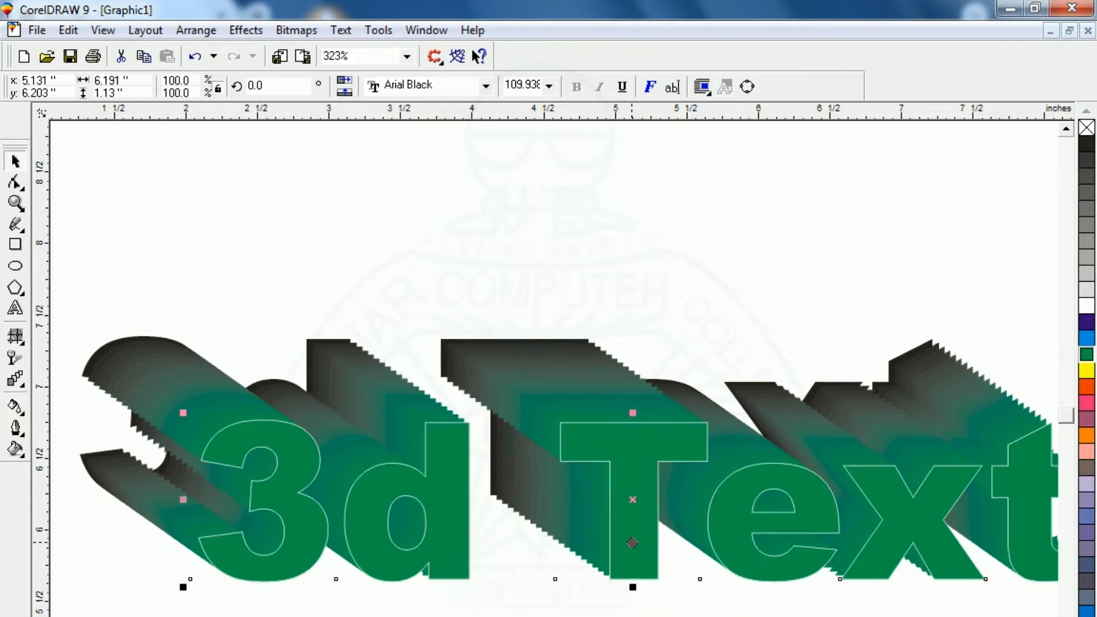
Give the front text a yellow outline and pink fill, and move it closer to the dark back text
right_click(1082, 370)
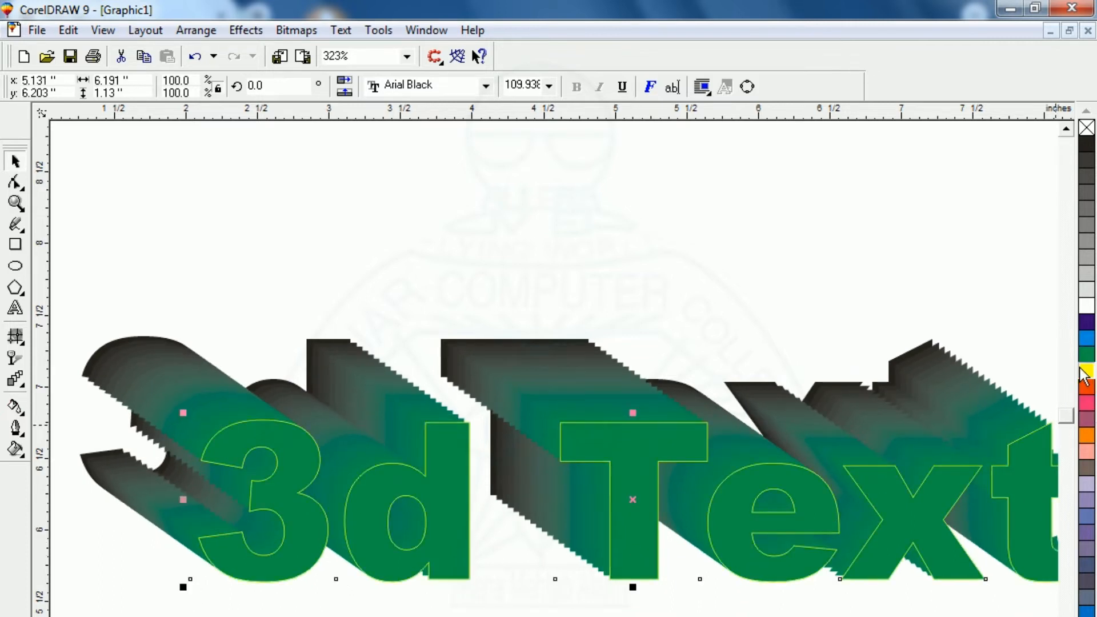
click(1087, 309)
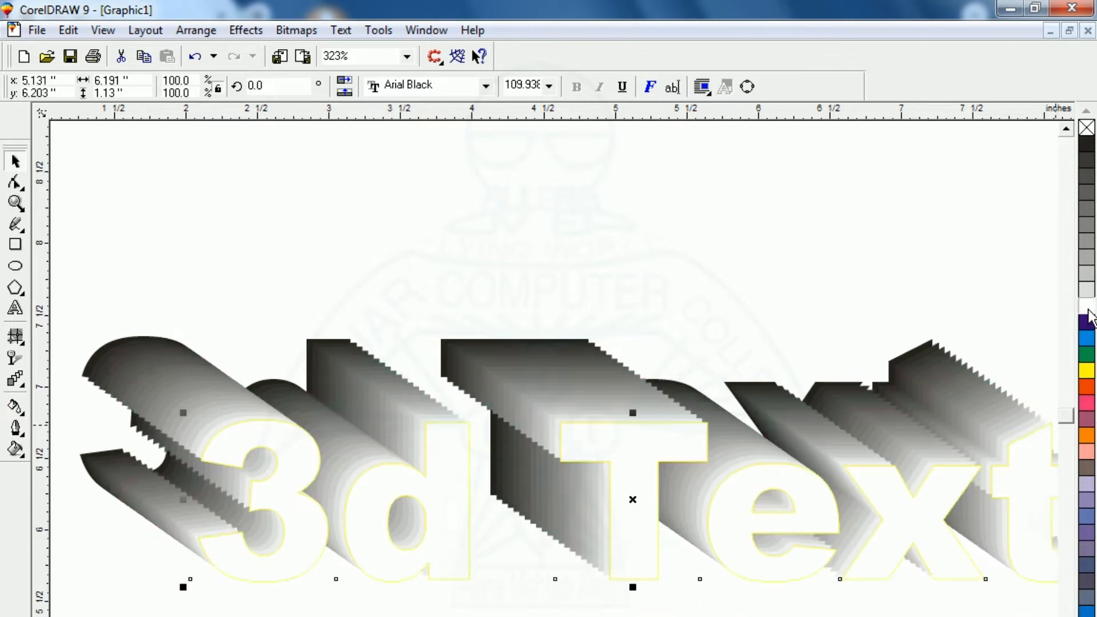
click(1086, 338)
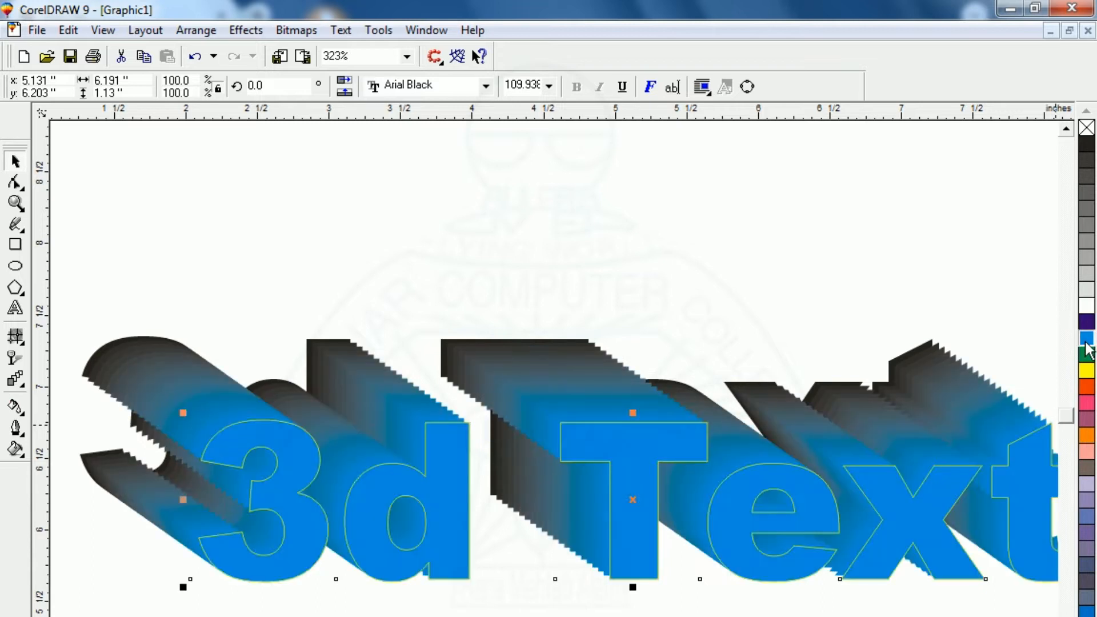
click(589, 294)
click(609, 434)
click(1086, 402)
click(580, 600)
drag(621, 535, 545, 490)
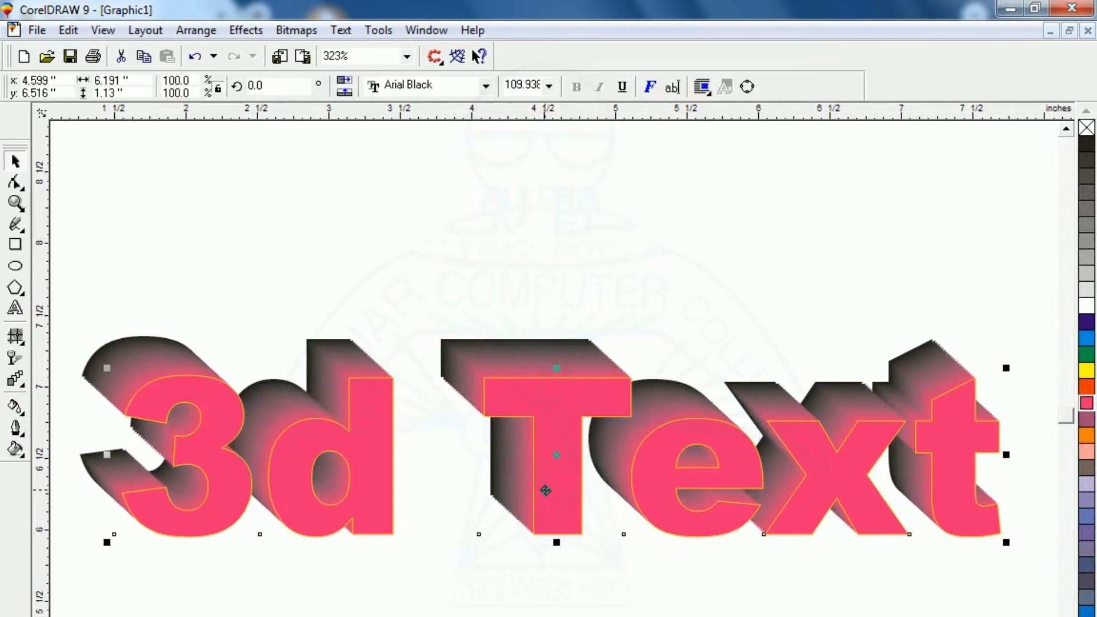
Delete the black text at the page's upper left and all parts of the pink 3D text
key(F3)
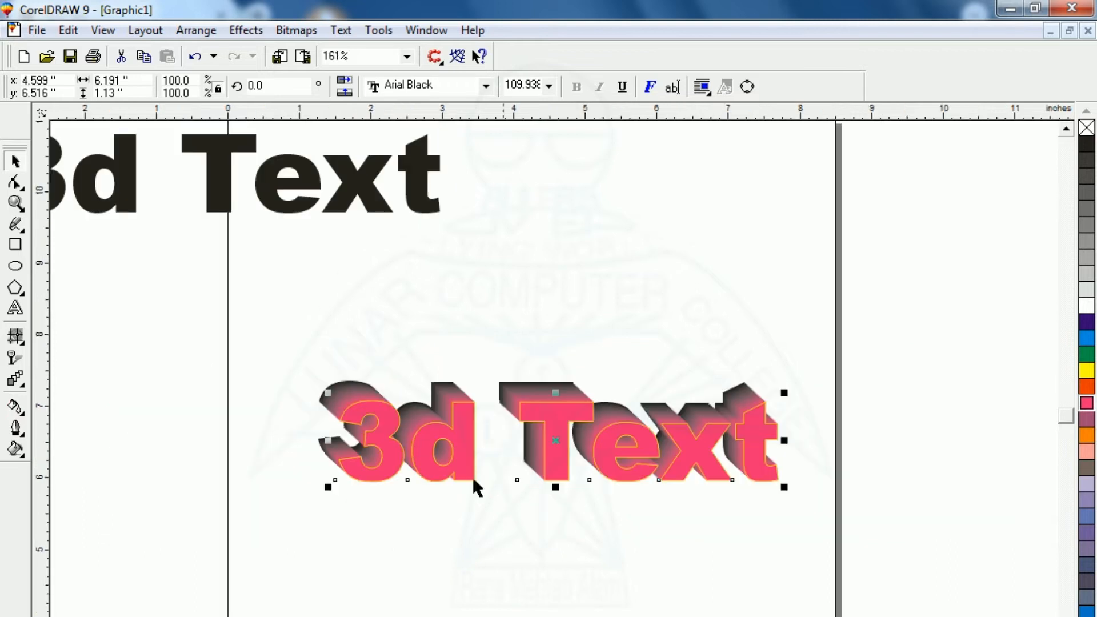
click(215, 214)
key(Delete)
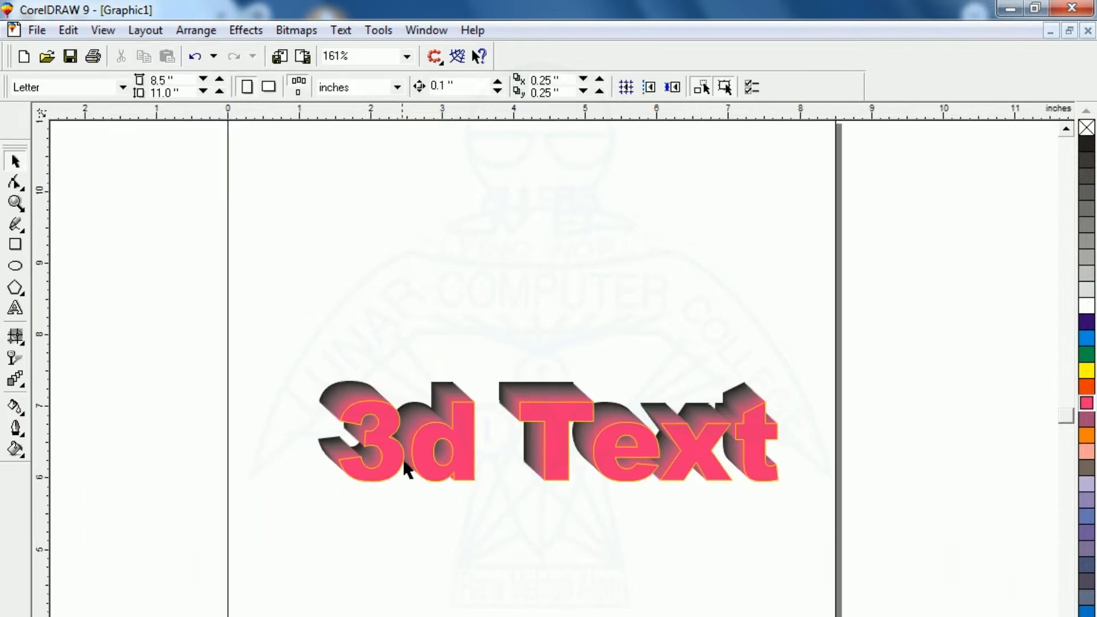
click(429, 457)
key(Delete)
click(429, 461)
key(Delete)
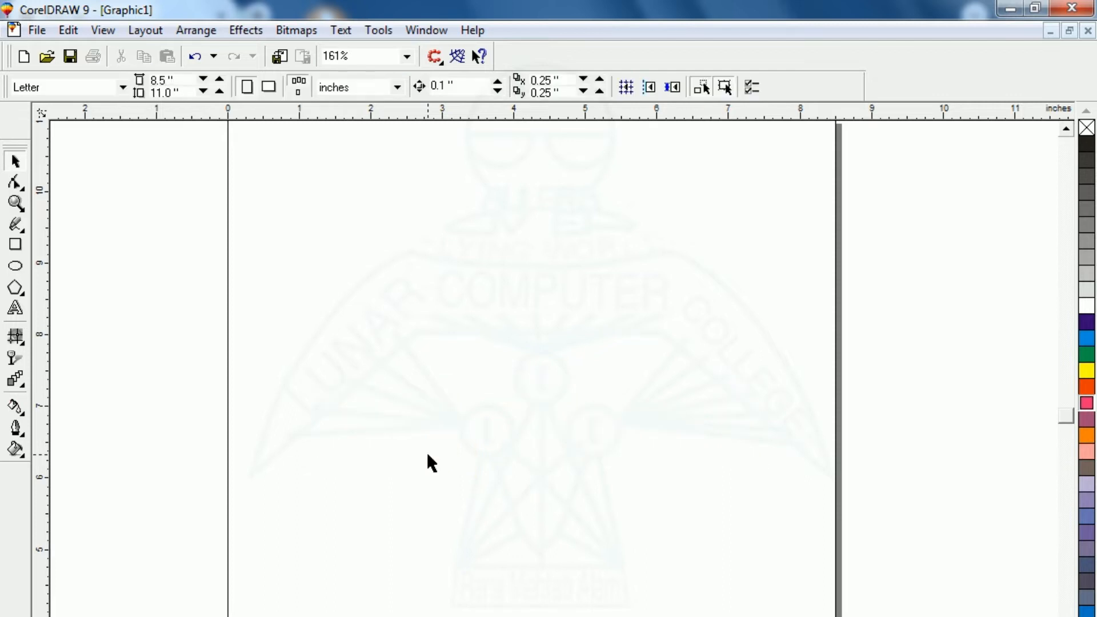
Add the artistic text "3d Text" in the upper middle of the page
click(15, 308)
click(391, 347)
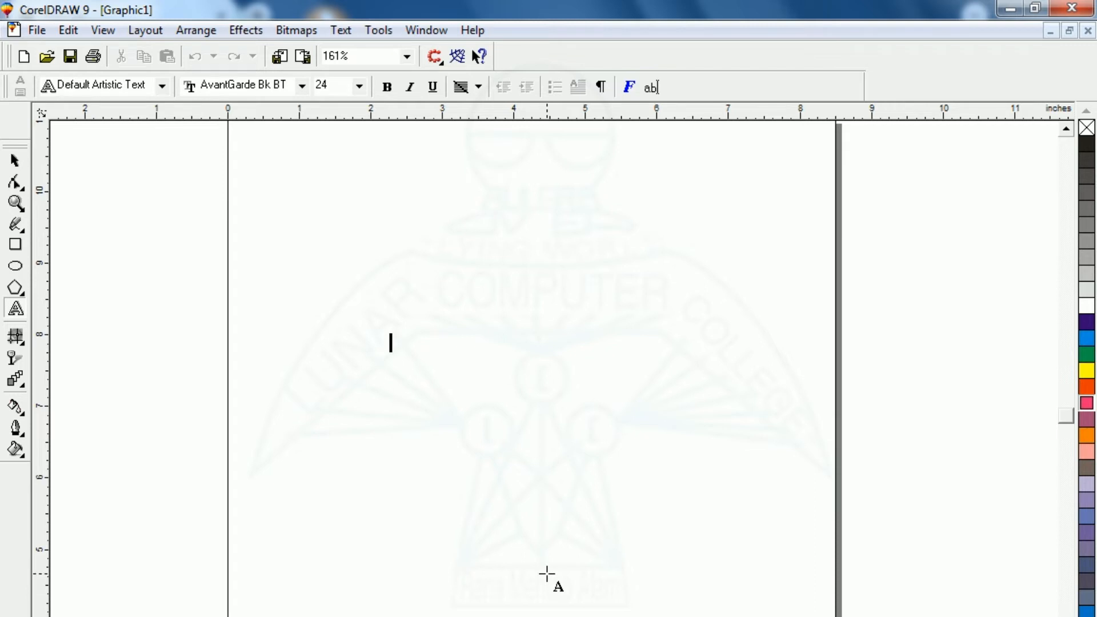
text(8)
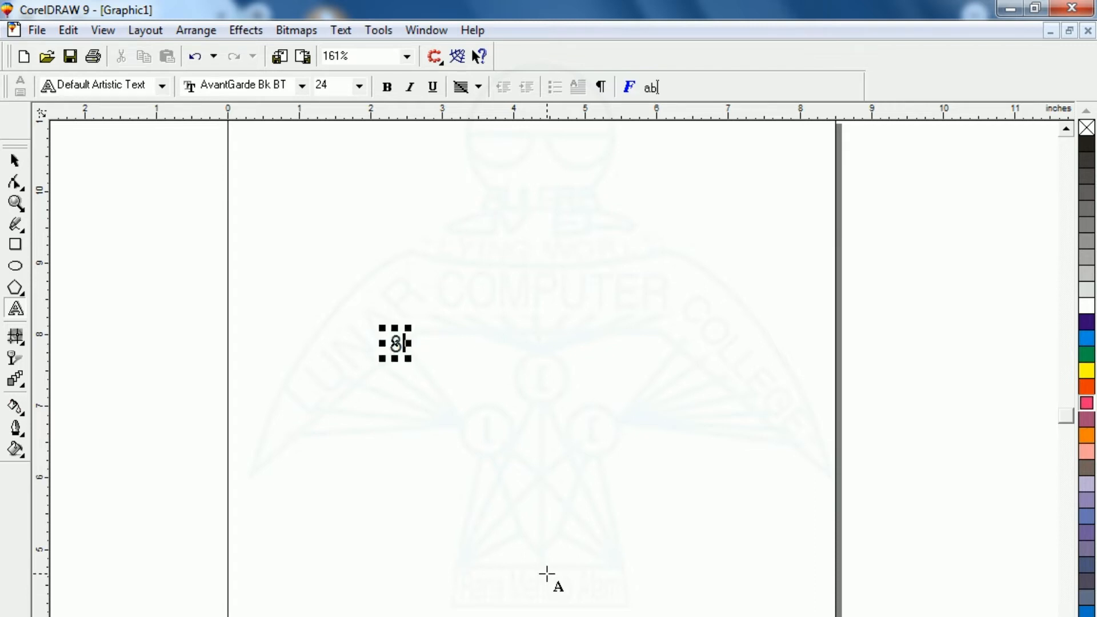
key(BackSpace)
text(3d Text)
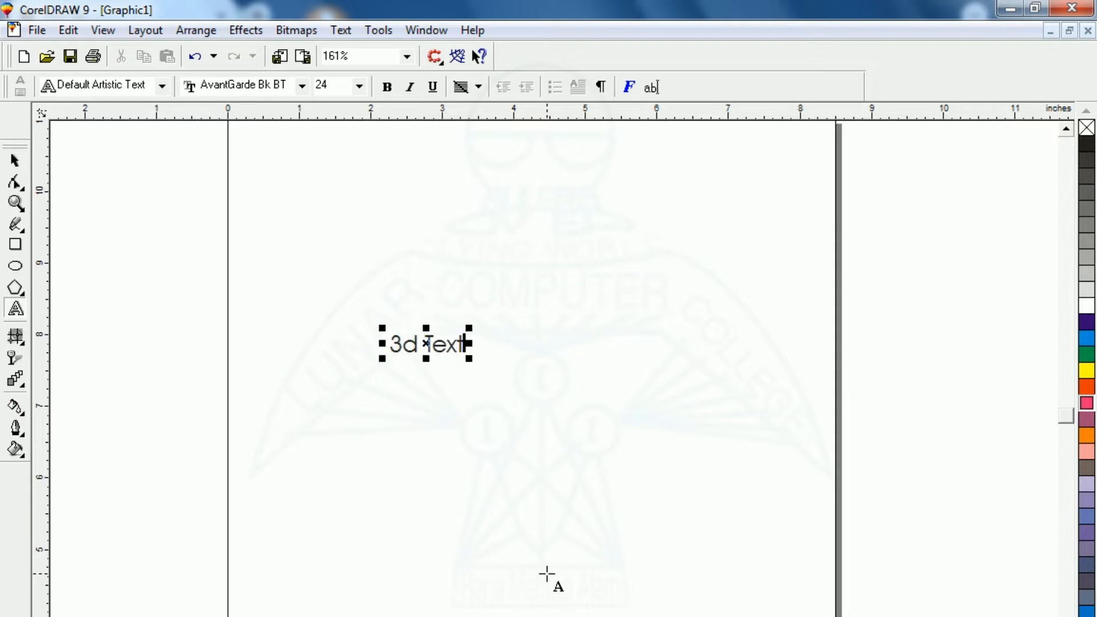
Enlarge the new text proportionally to about 105 pt, roughly 4.5 inches wide
drag(468, 359, 716, 548)
click(15, 160)
click(457, 492)
click(469, 408)
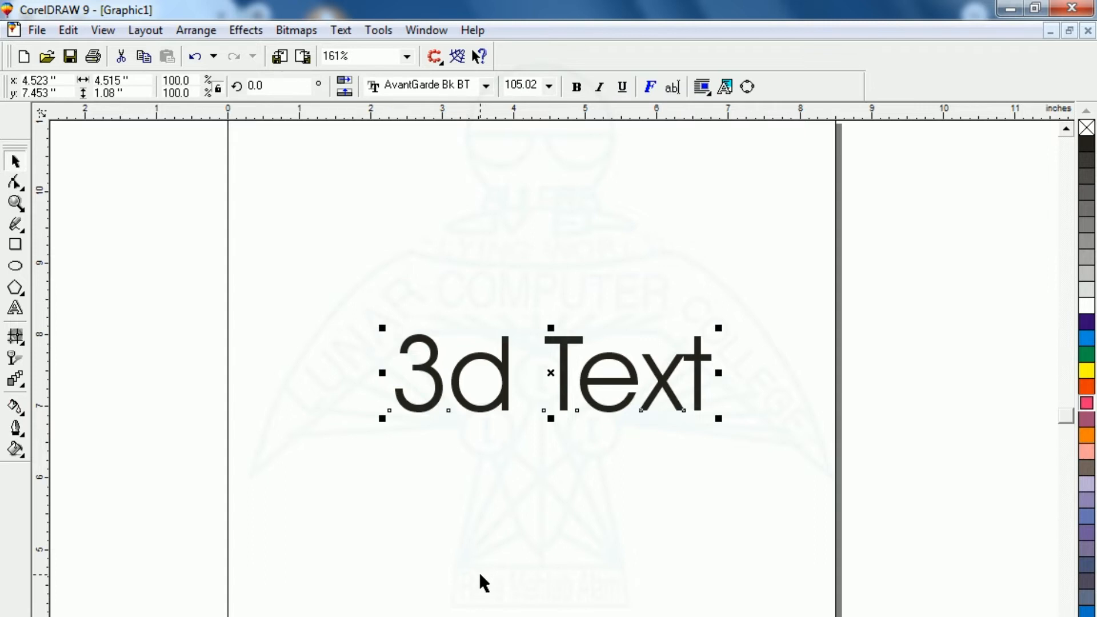
Preview the text in alternative fonts, including Attari_Quran, Attari_Dubai, Attari_Aseer and Attari Salees
click(486, 85)
key(Down)
key(Down)
key(Down)
key(Down)
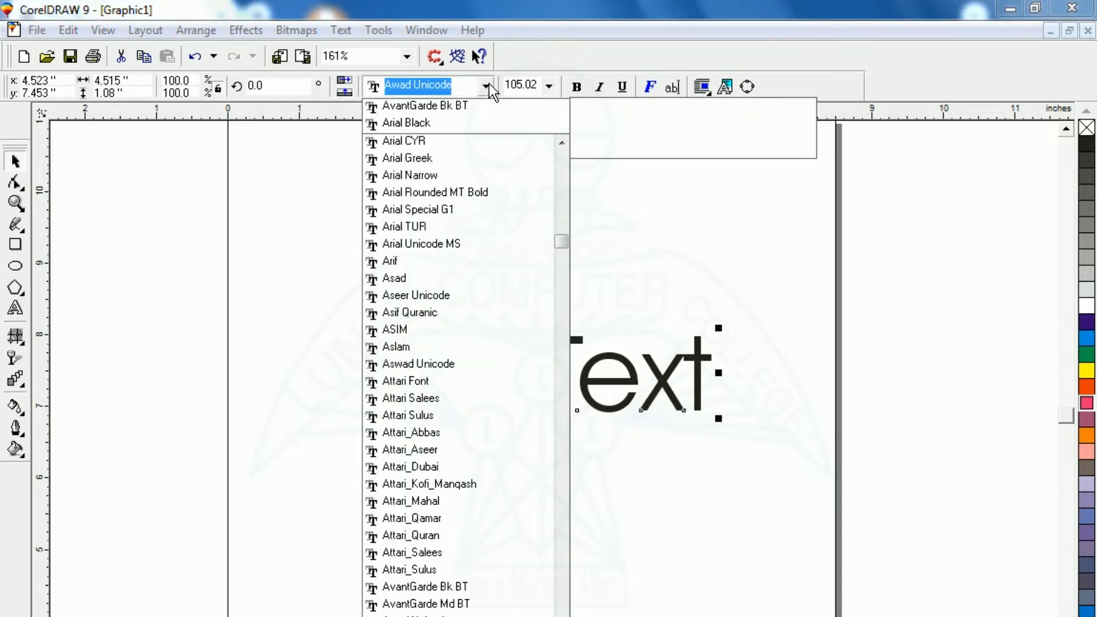
key(Up)
key(Up)
key(Up)
key(Up)
key(Up)
key(Up)
key(Up)
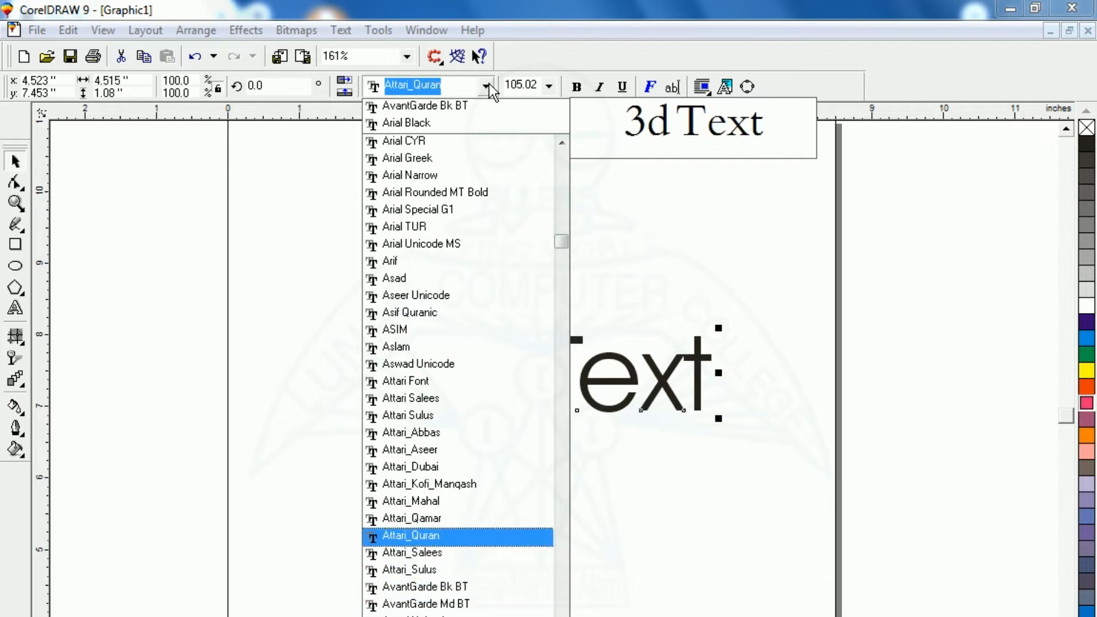
key(Up)
key(Up)
key(Up)
key(Up)
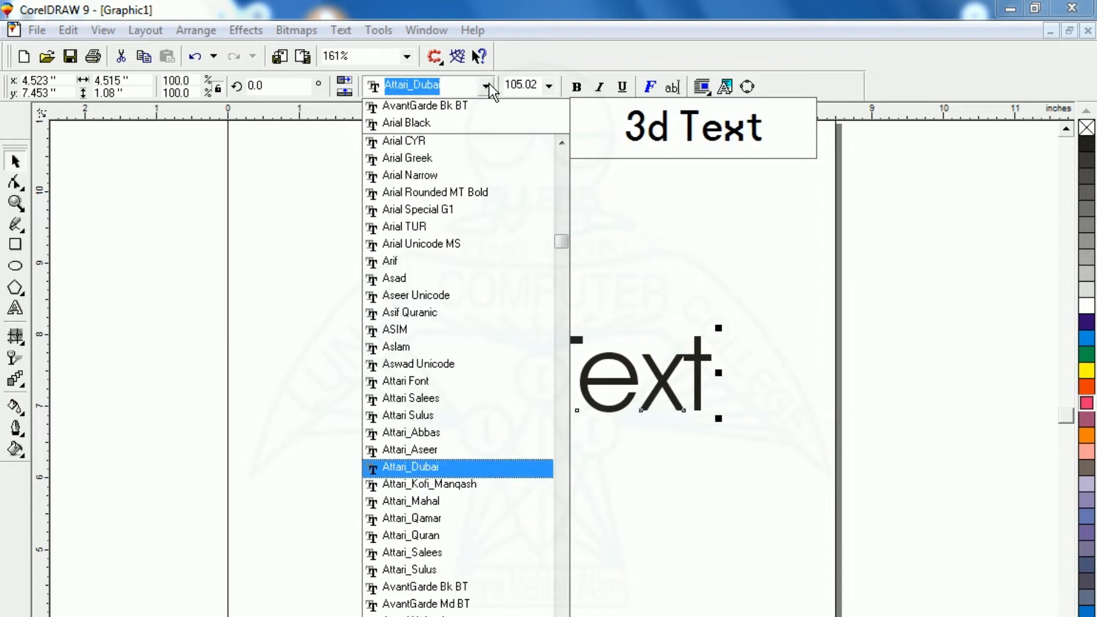
key(Up)
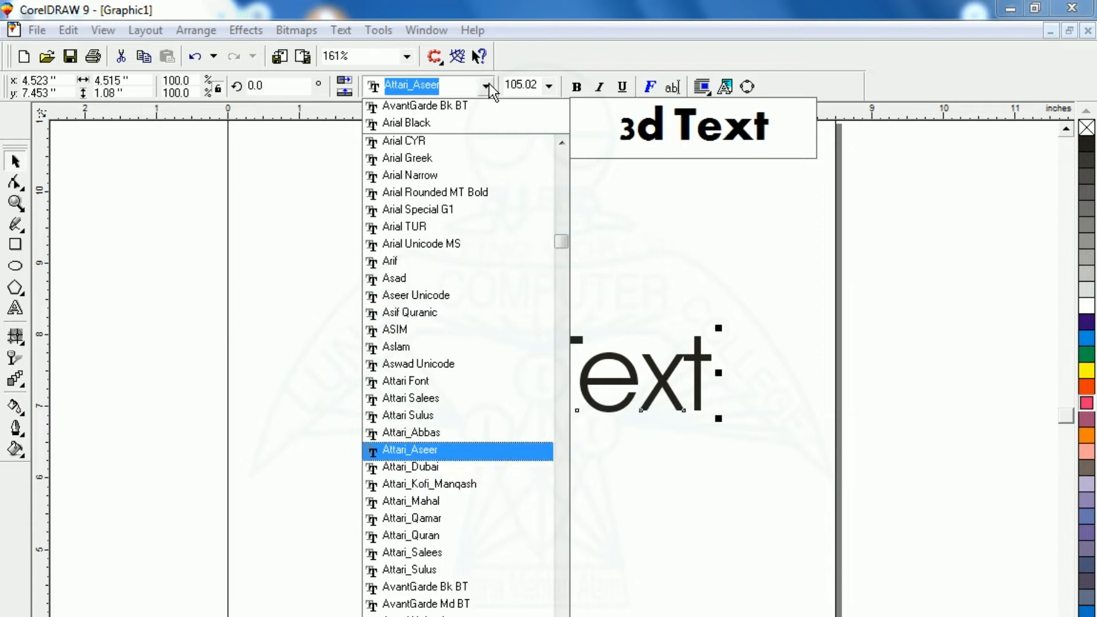
key(Up)
key(Up)
key(Up)
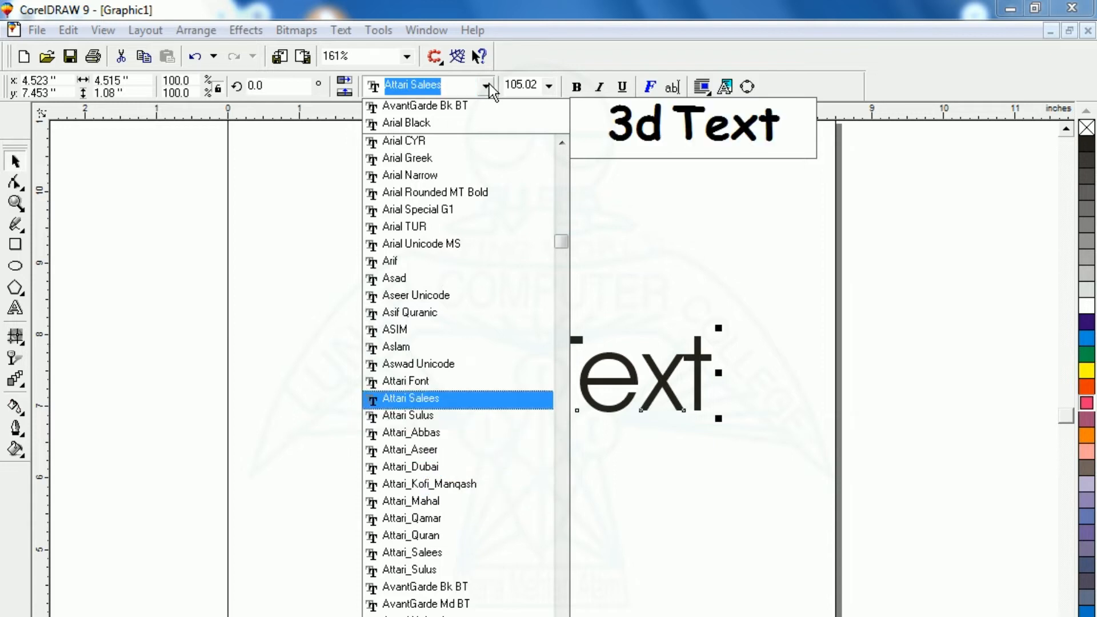
key(Up)
key(Escape)
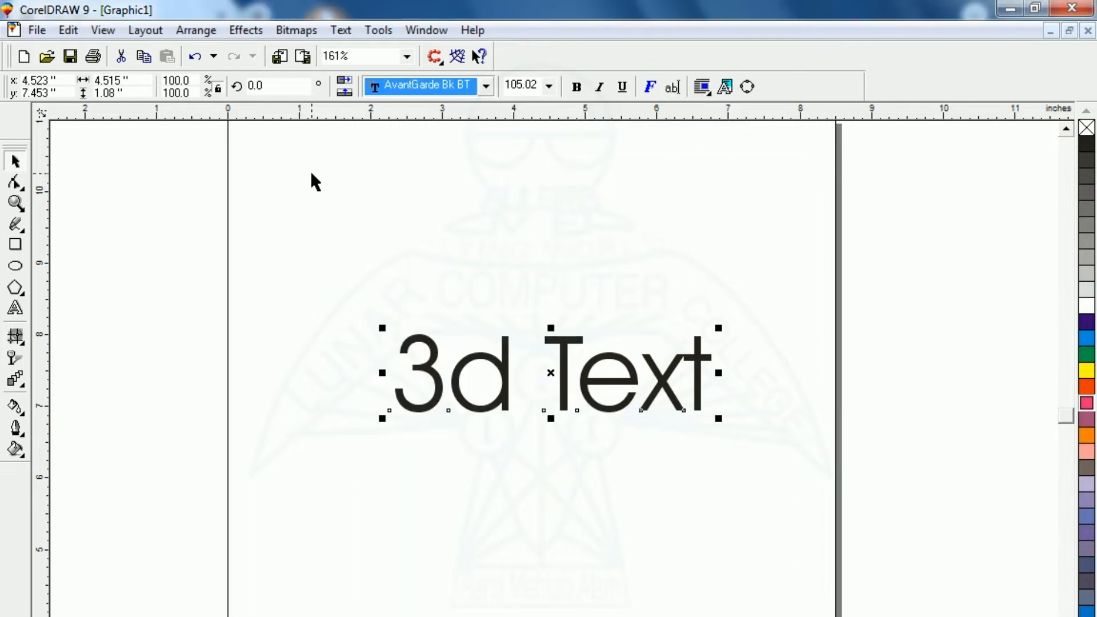
Set the text's font to Arial Black and move it slightly down and to the left on the page
click(392, 84)
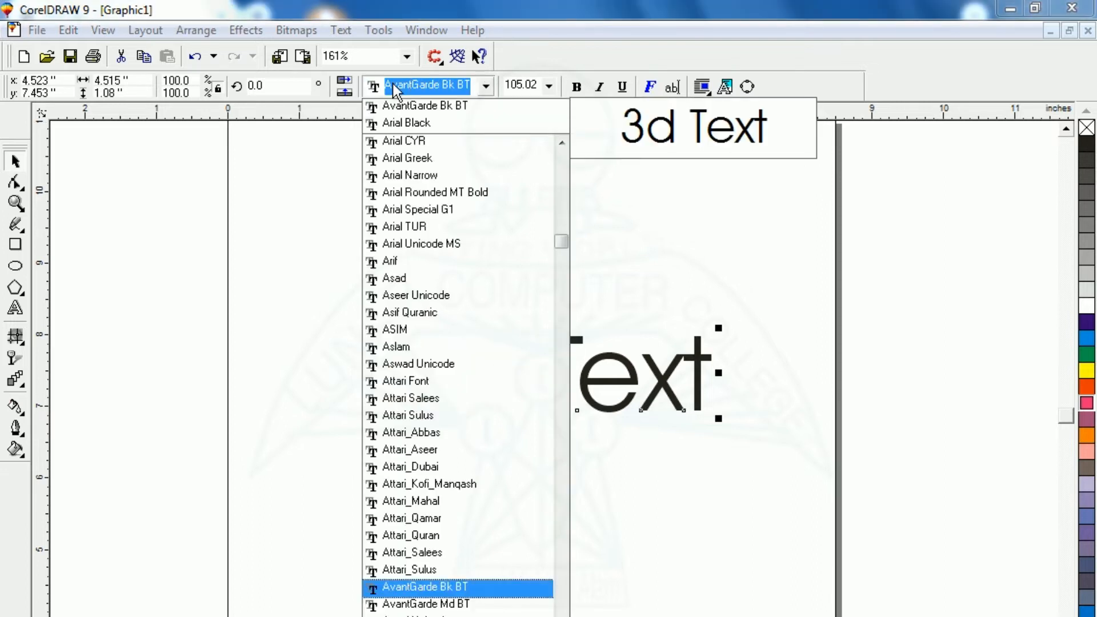
click(390, 124)
click(583, 502)
click(598, 409)
click(581, 395)
drag(597, 389, 534, 397)
click(518, 396)
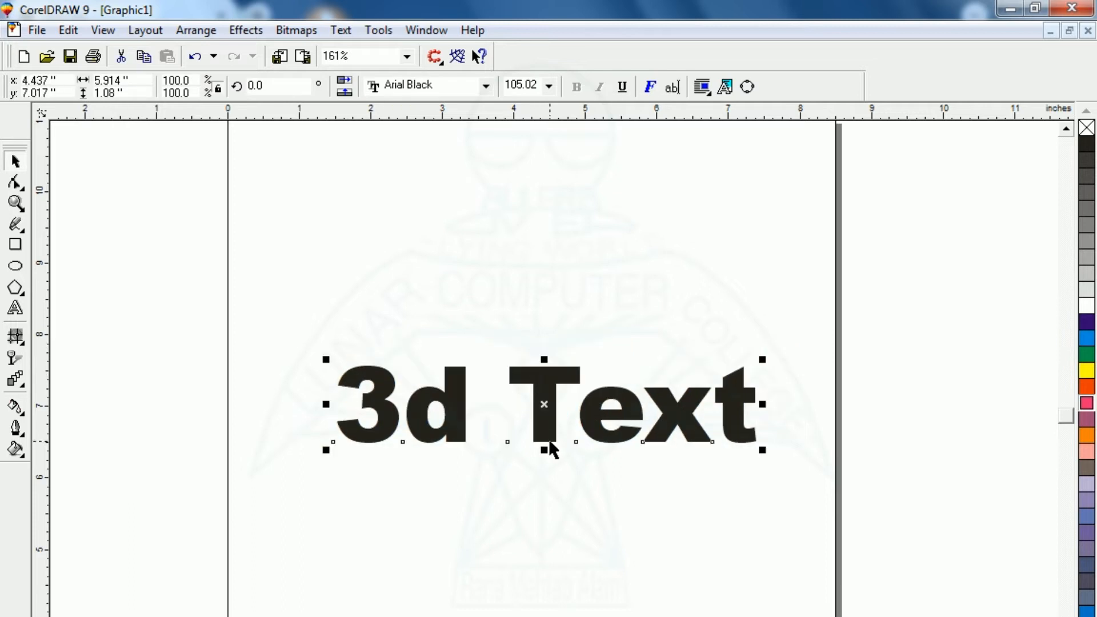
click(522, 538)
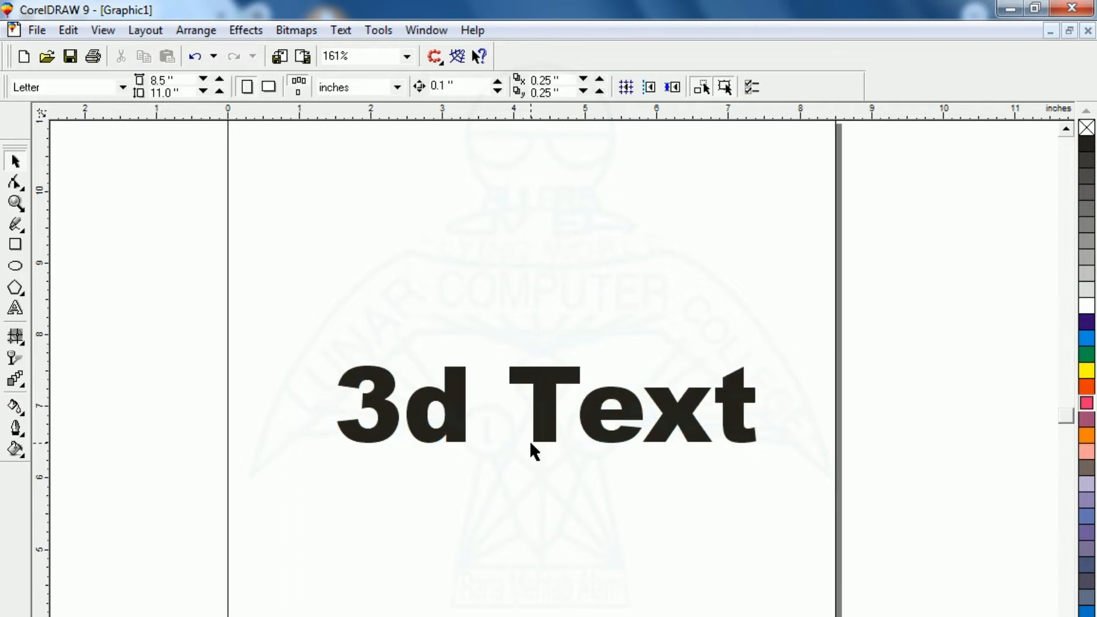
Place a copy of the text directly below the original, offset slightly to the right
drag(542, 421, 552, 530)
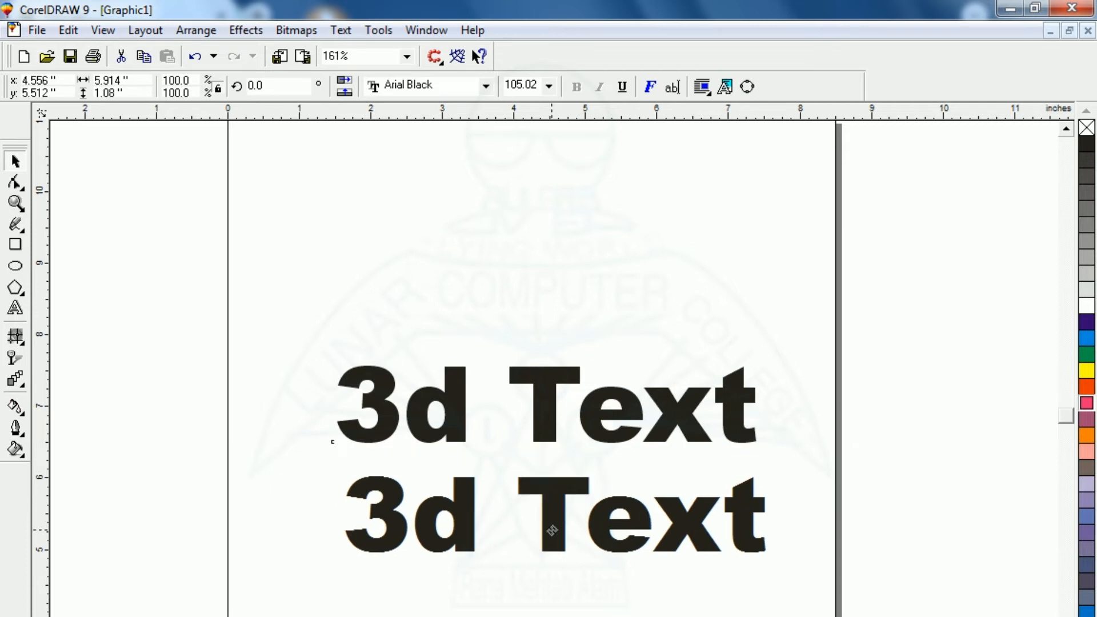
drag(552, 530, 551, 531)
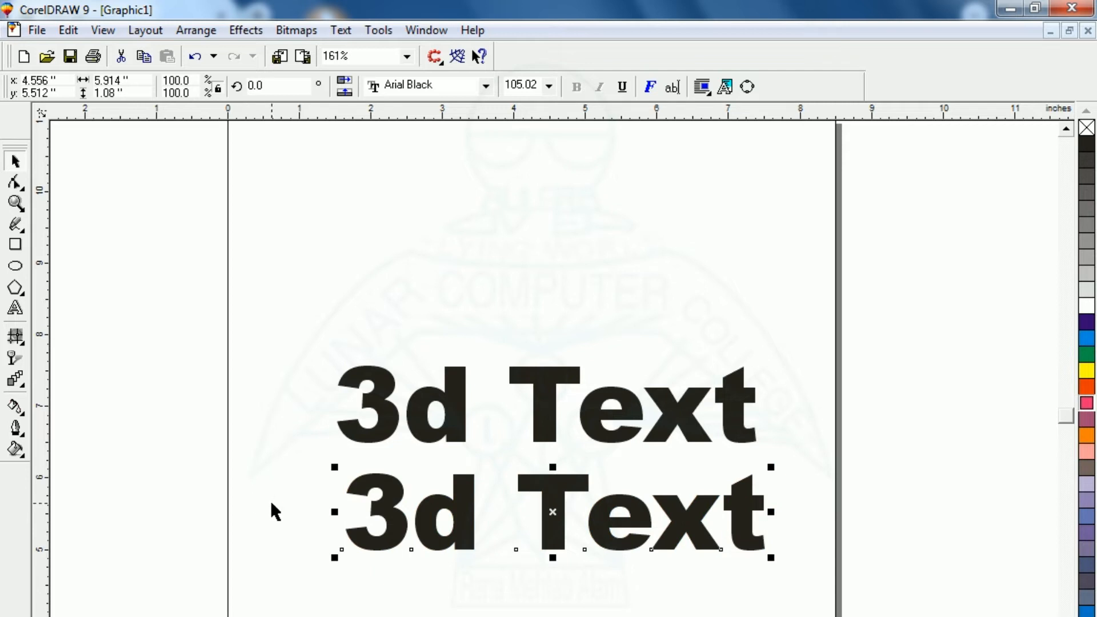
click(337, 591)
key(ctrl+z)
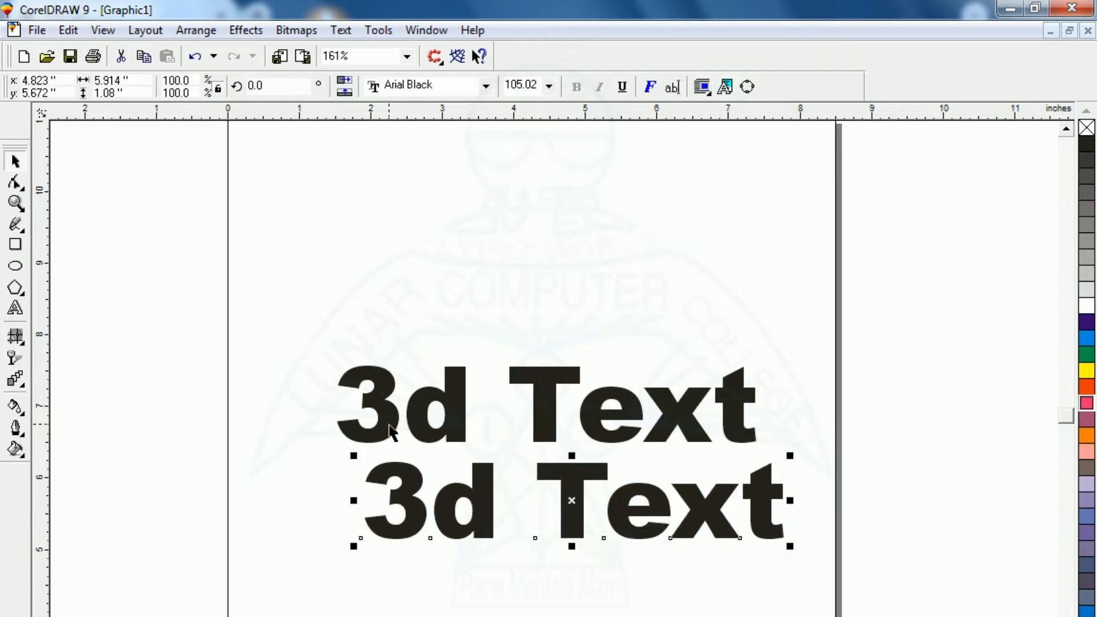
Move the original text slightly up and left, and raise the copy to sit just beneath it
drag(387, 422, 376, 388)
click(378, 530)
click(381, 537)
drag(404, 533, 405, 504)
click(397, 586)
click(411, 506)
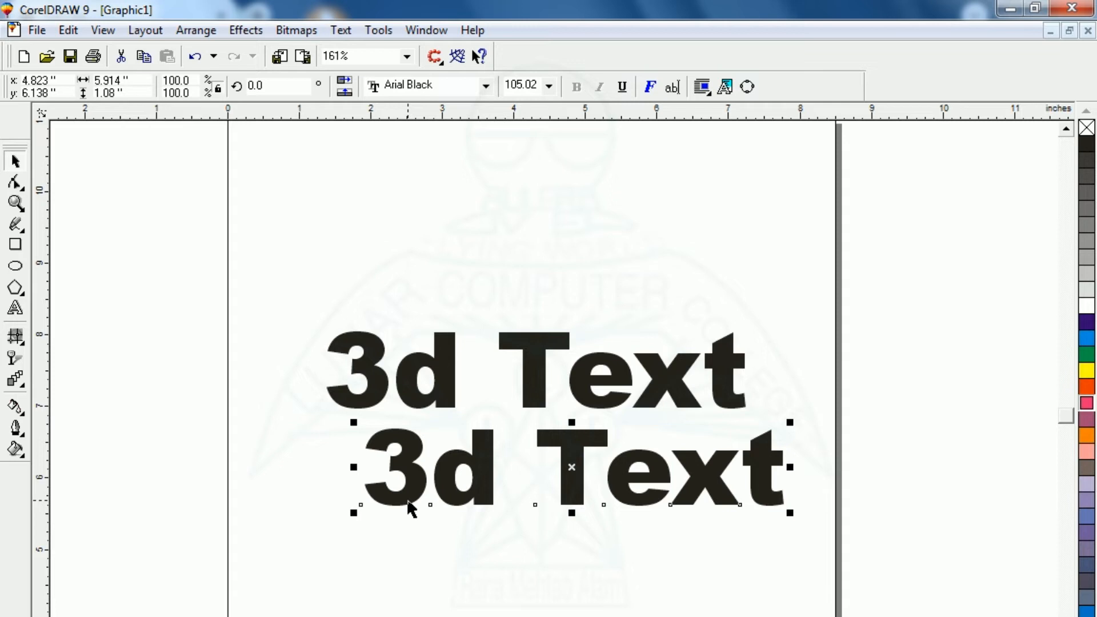
Fill the copy with orange-red and move it over the black original, offset slightly up and right
click(1089, 388)
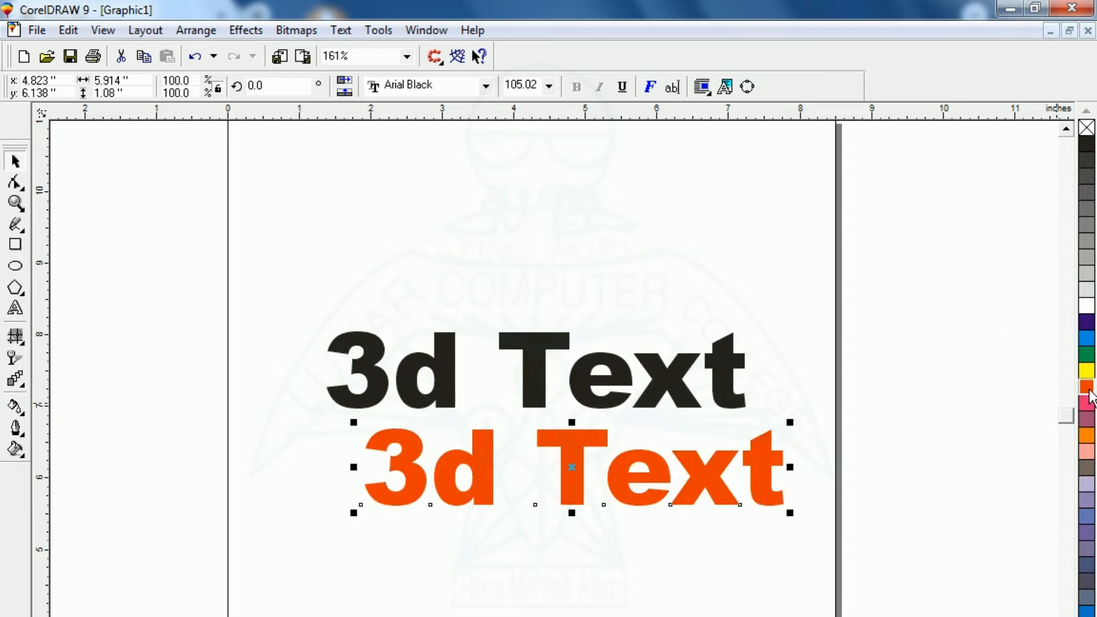
click(590, 571)
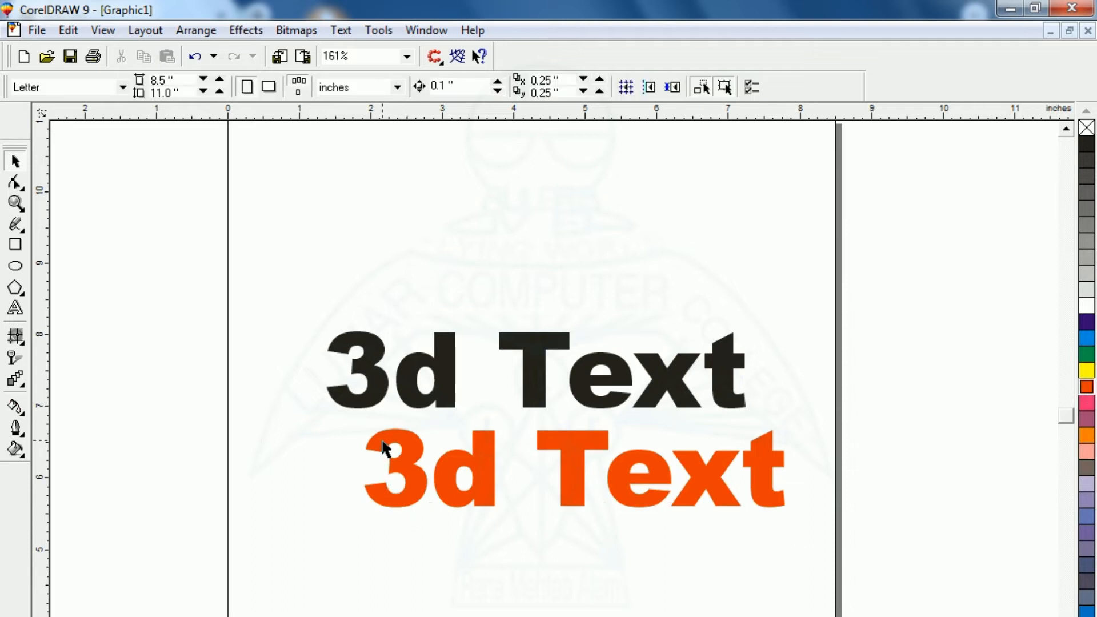
drag(403, 465, 391, 350)
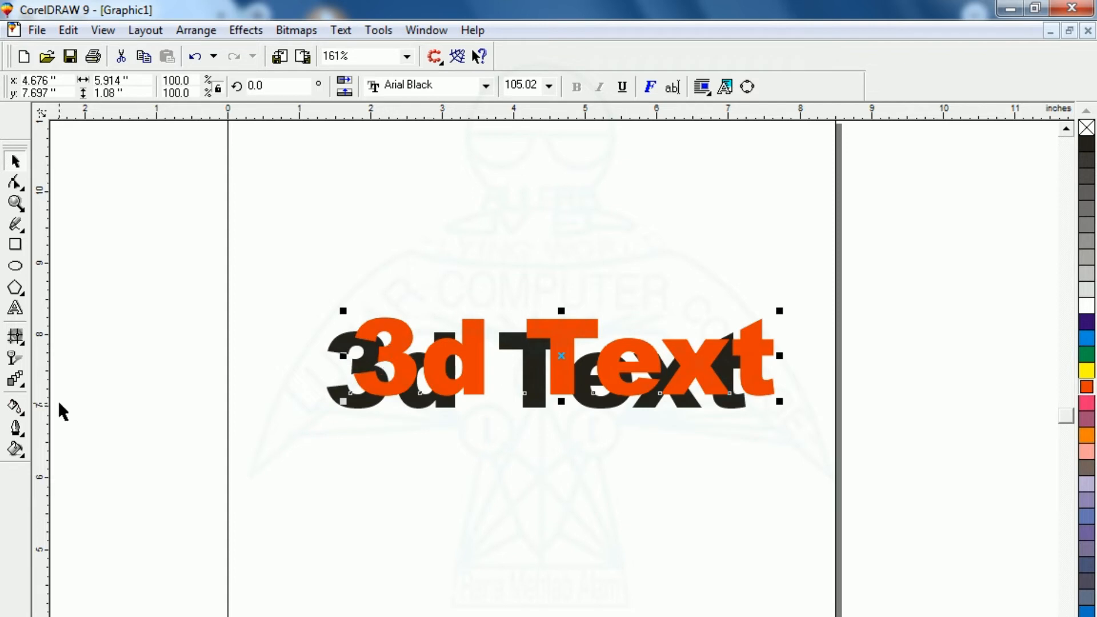
Blend the black original text into the orange-red copy with 20 steps
click(16, 380)
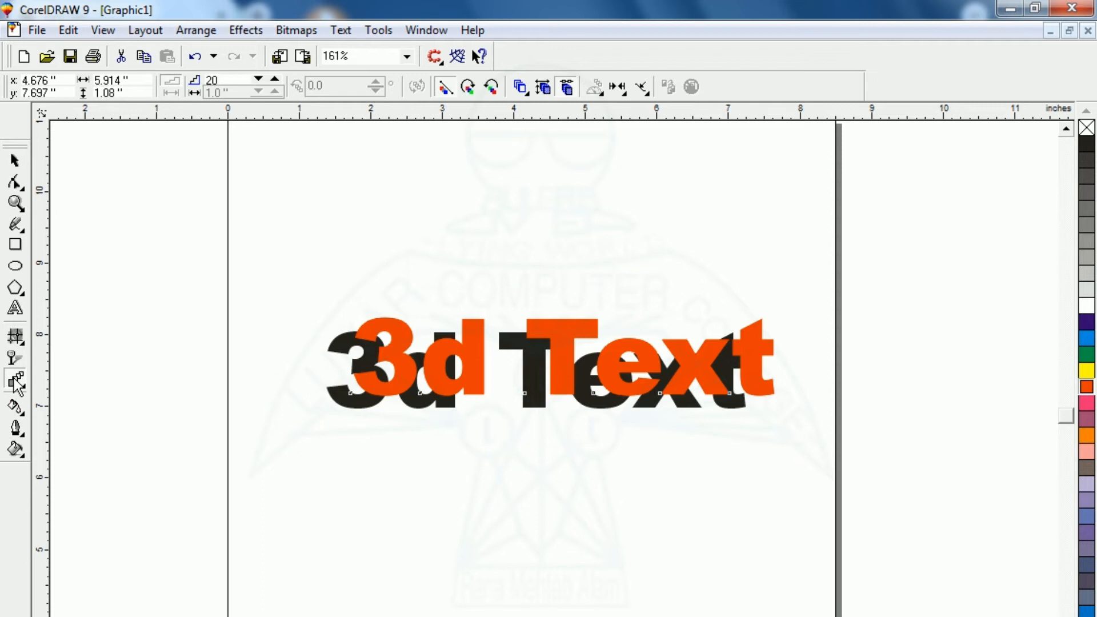
drag(352, 409, 378, 394)
click(15, 160)
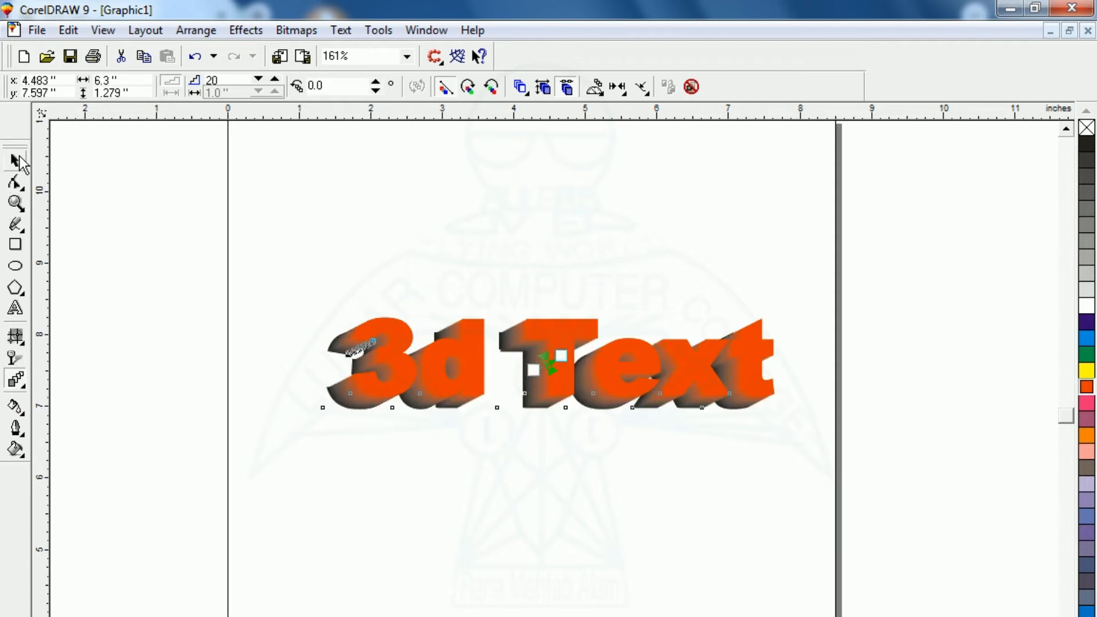
Move the orange-red front text down and left of the black text so the blended depth extends up and to the right
click(258, 203)
drag(413, 320, 892, 484)
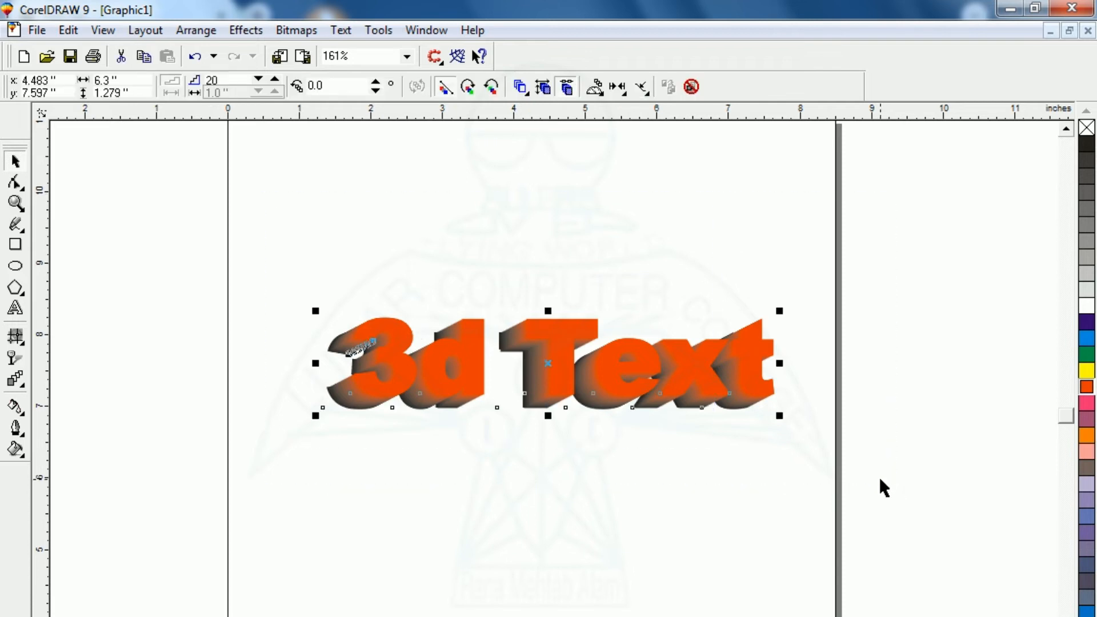
key(shift+F2)
click(517, 242)
drag(570, 424, 493, 518)
click(523, 487)
click(448, 307)
drag(490, 440, 446, 467)
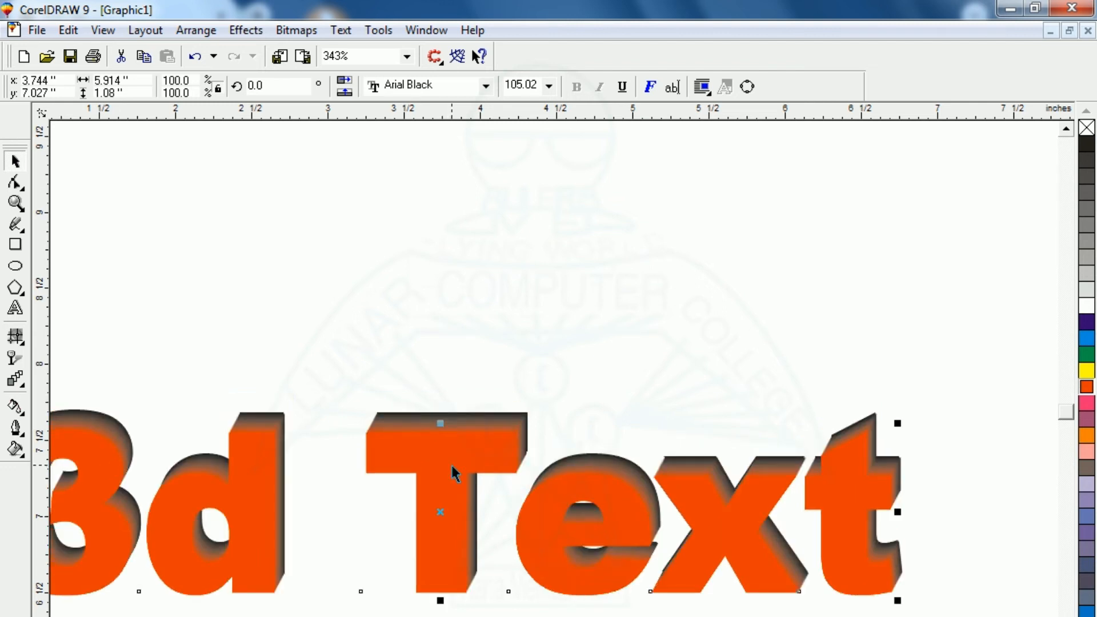
Give the orange-red front text a white outline
click(583, 325)
click(478, 449)
right_click(1085, 309)
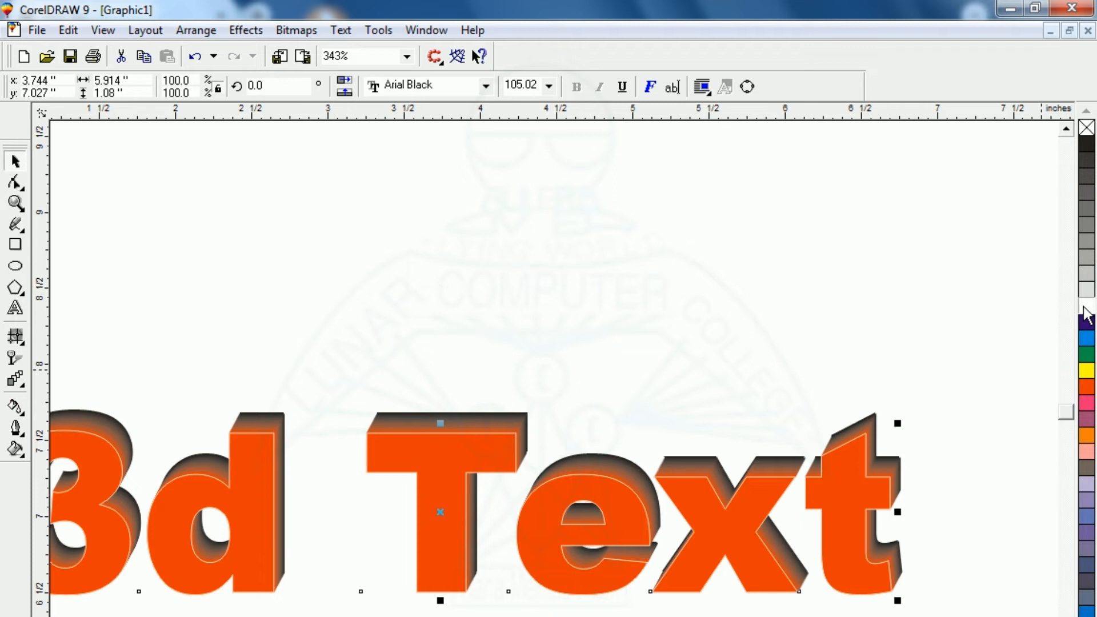
Set the front text's outline to bevelled corners, extended square caps, behind fill and scale with image, and make it thicker
key(F12)
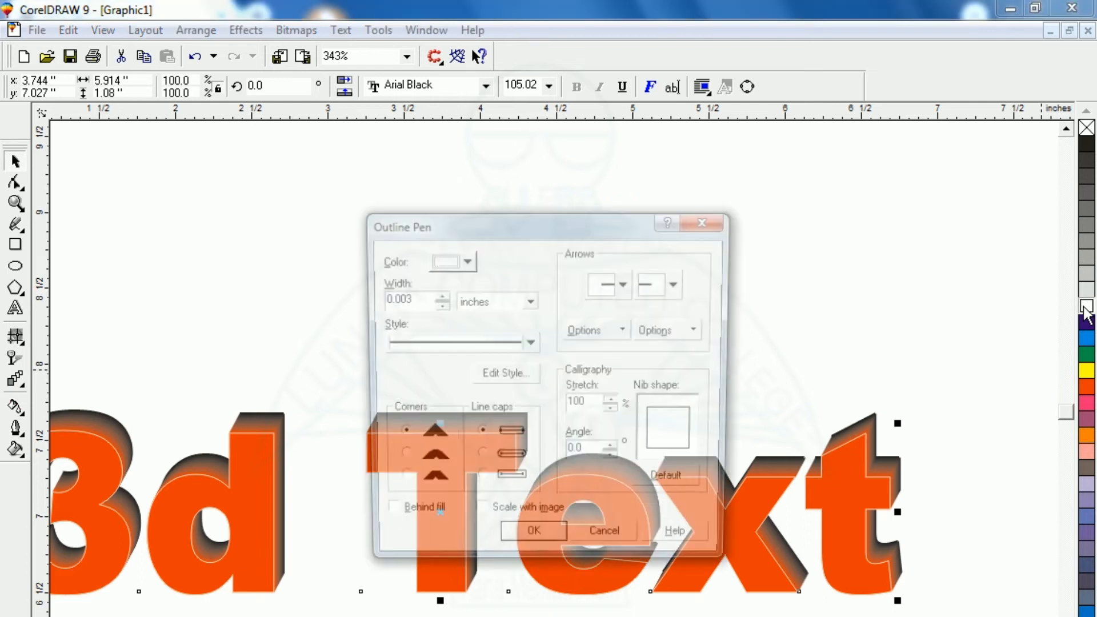
click(398, 487)
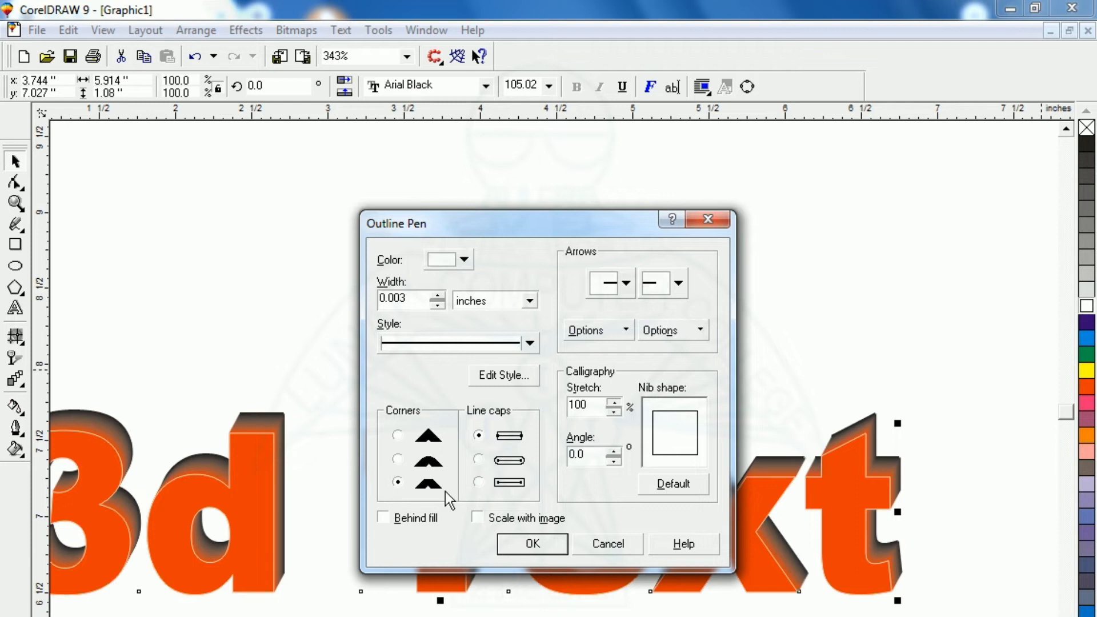
click(478, 482)
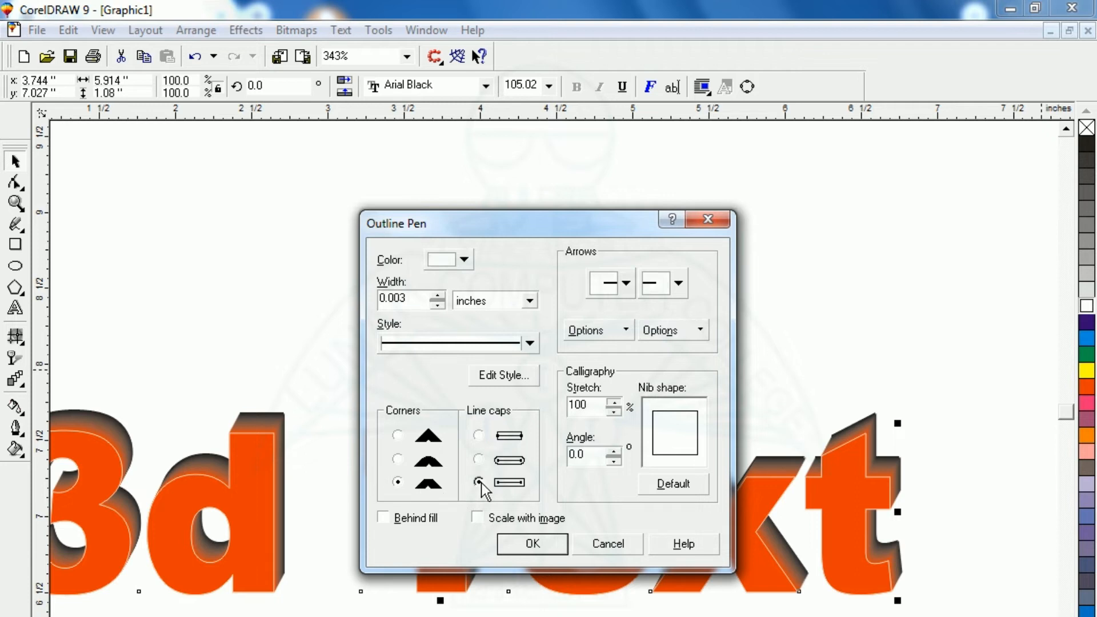
click(388, 518)
click(388, 516)
click(480, 517)
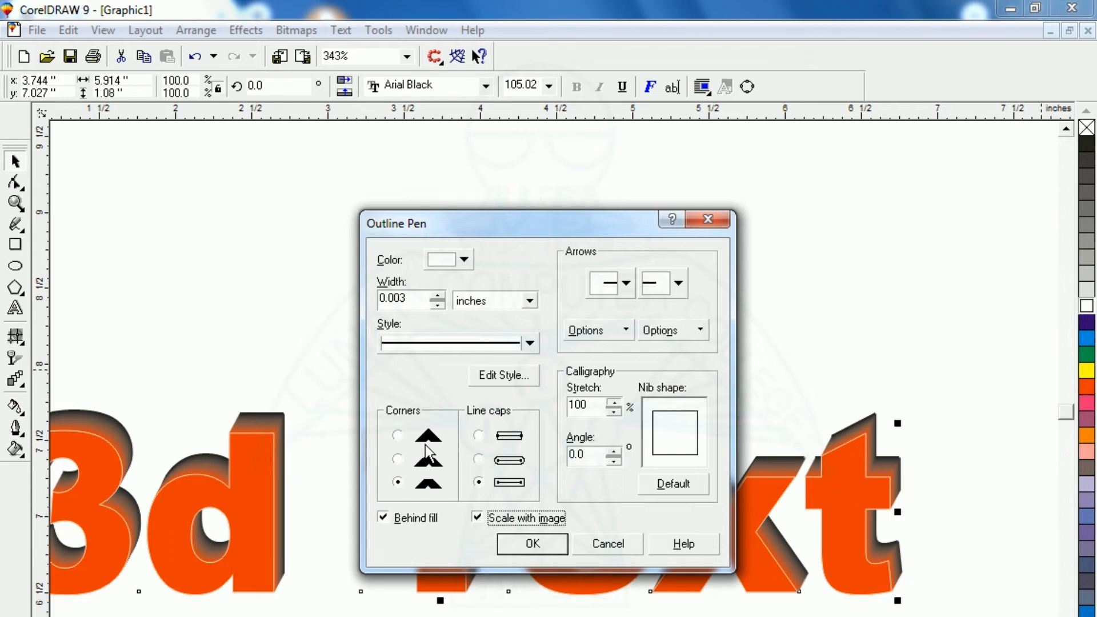
click(439, 295)
click(439, 294)
click(440, 295)
click(529, 542)
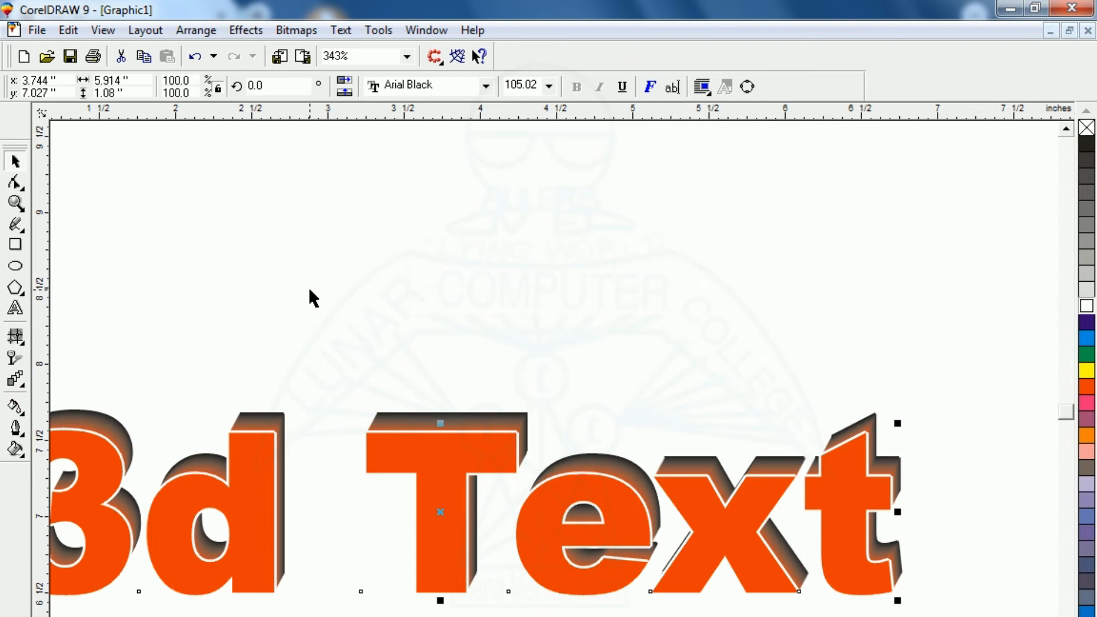
Move the orange-red front text slightly further left and slightly up relative to the black text behind it
key(F3)
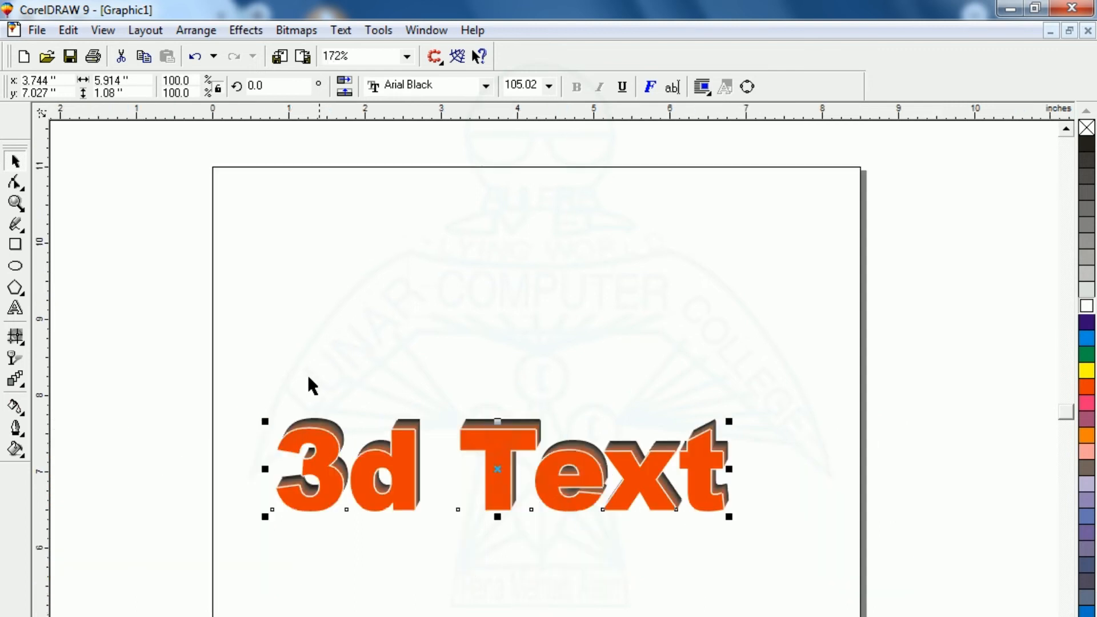
click(222, 340)
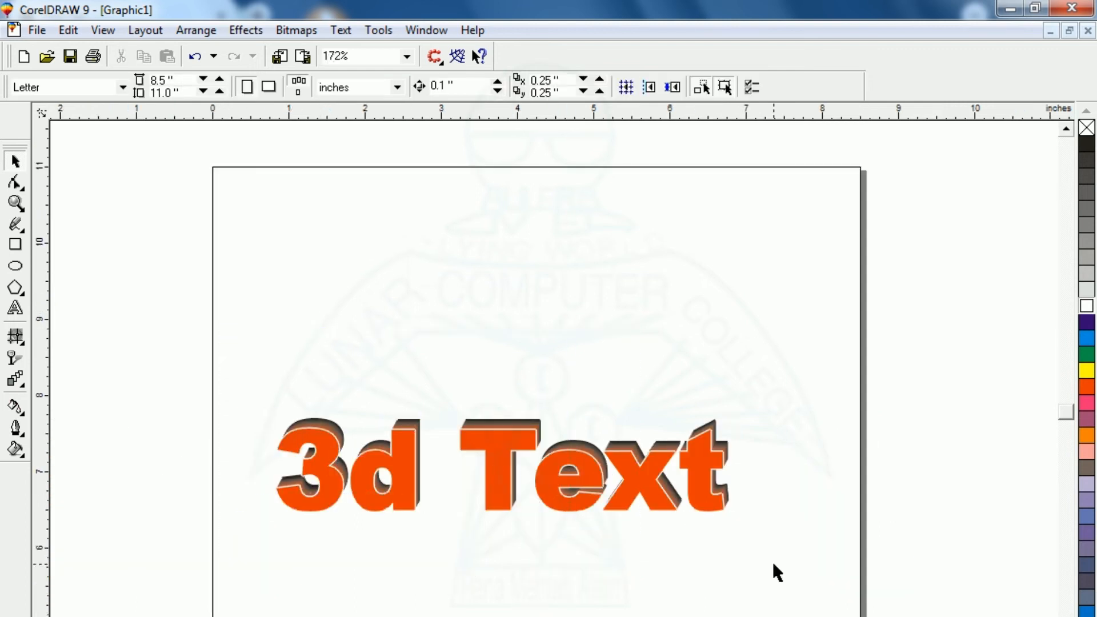
drag(232, 306, 633, 530)
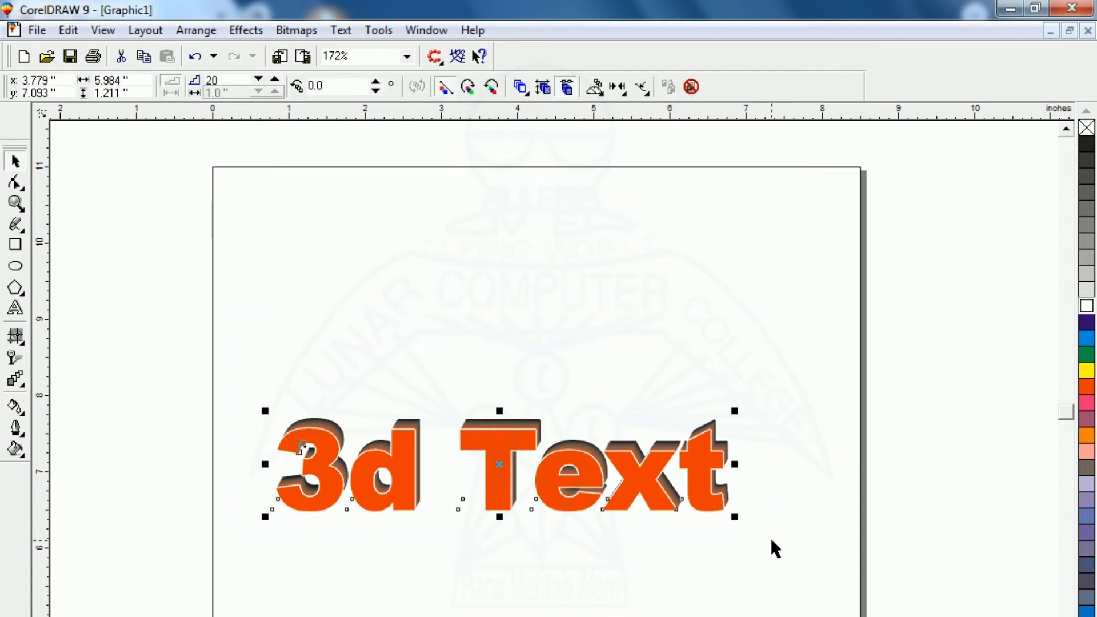
key(shift+F2)
click(394, 258)
drag(539, 472, 512, 457)
drag(529, 410, 526, 453)
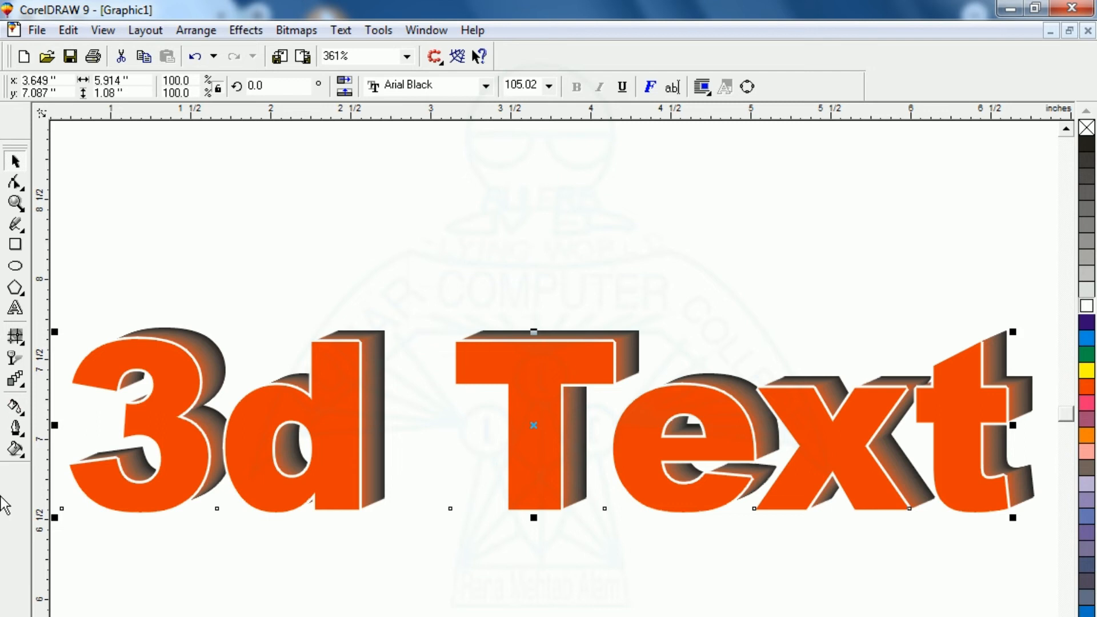
Fill the front text with the Ribbon candy texture from the Samples texture library
click(15, 451)
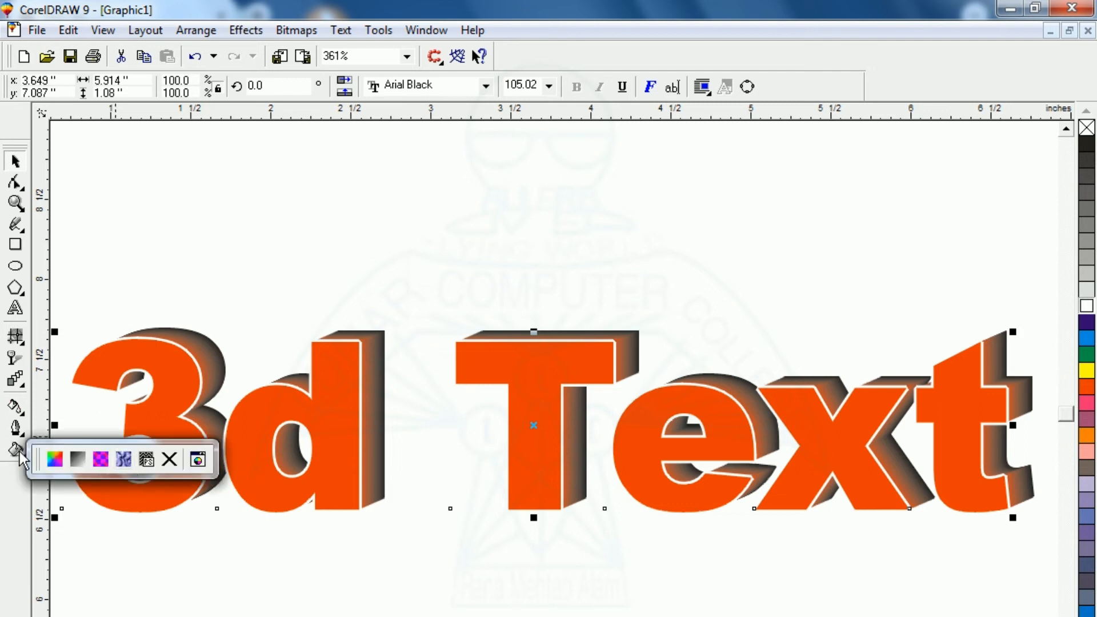
click(121, 459)
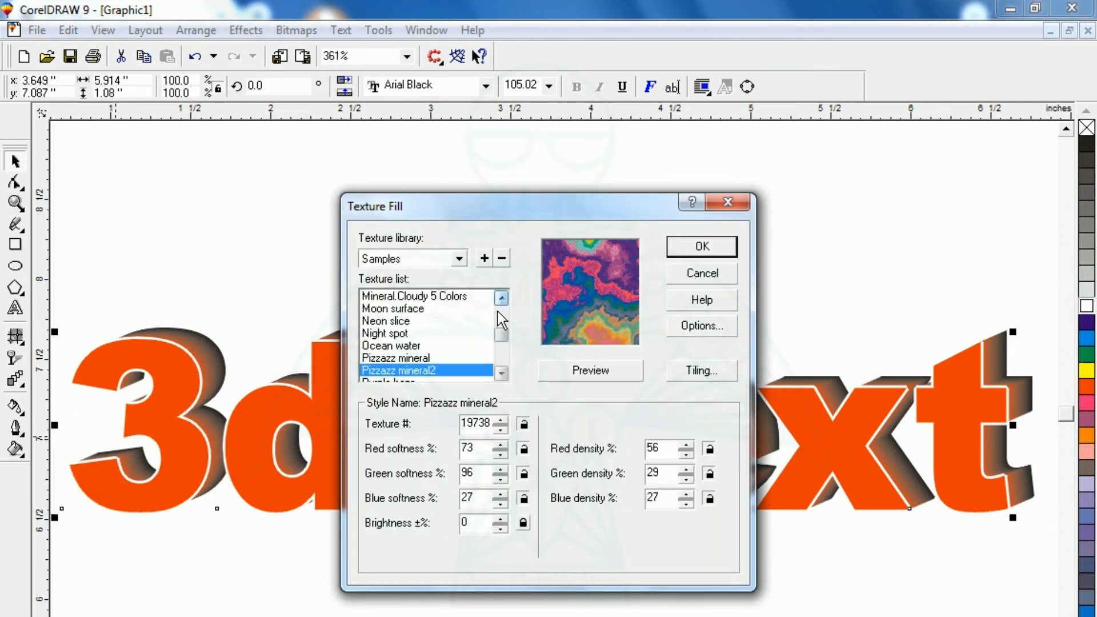
click(410, 308)
key(Down)
key(Down)
key(Down)
key(Down)
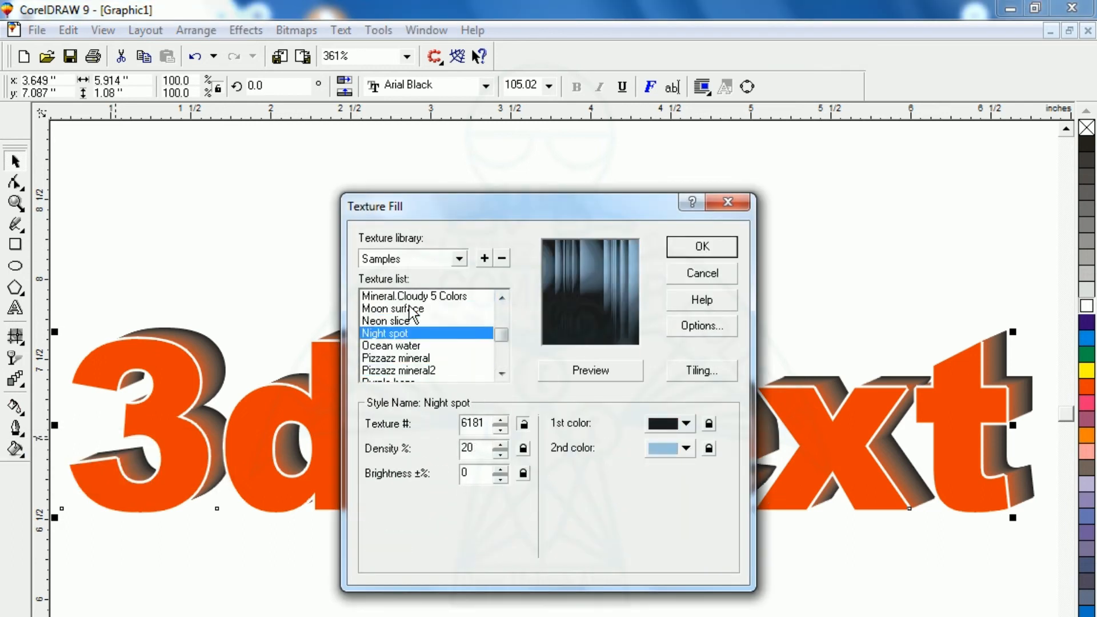
key(Down)
key(Down)
key(Down)
key(Down)
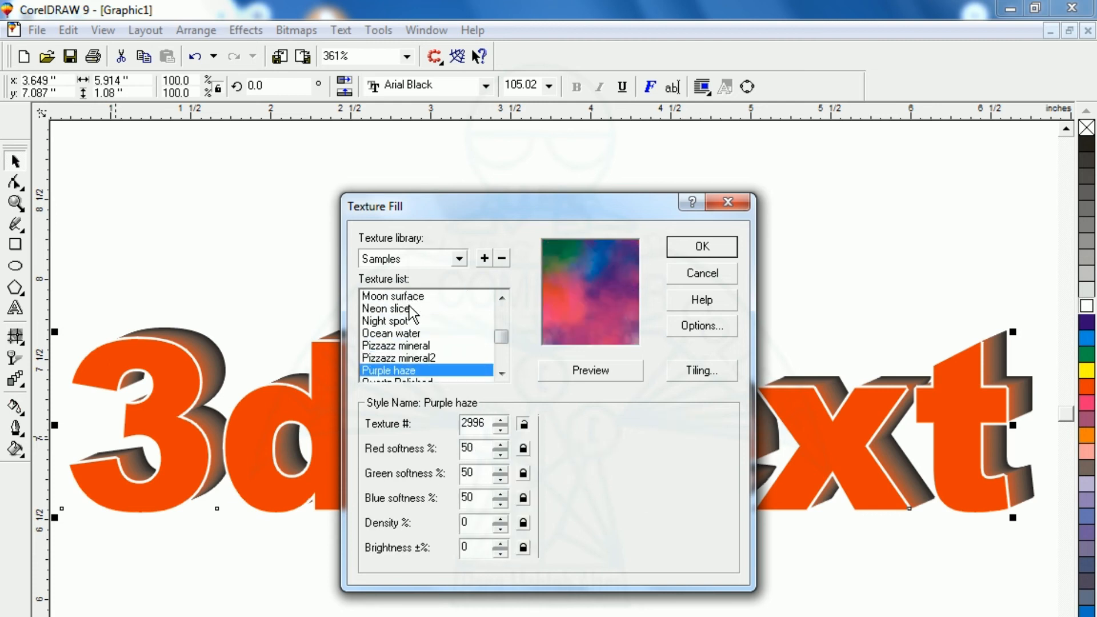
key(Down)
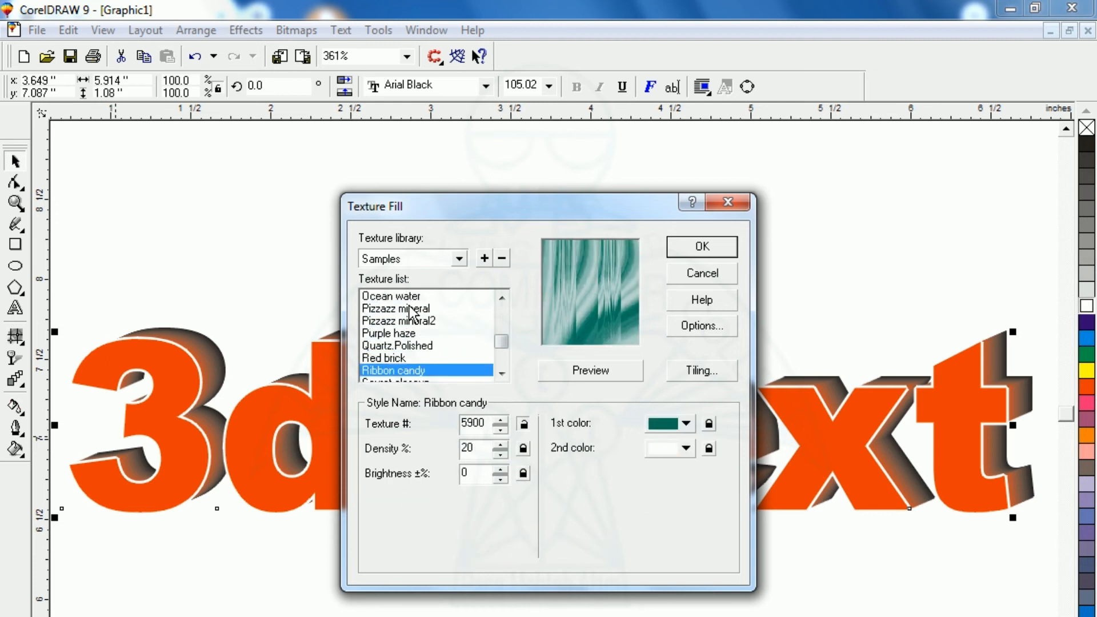
click(671, 243)
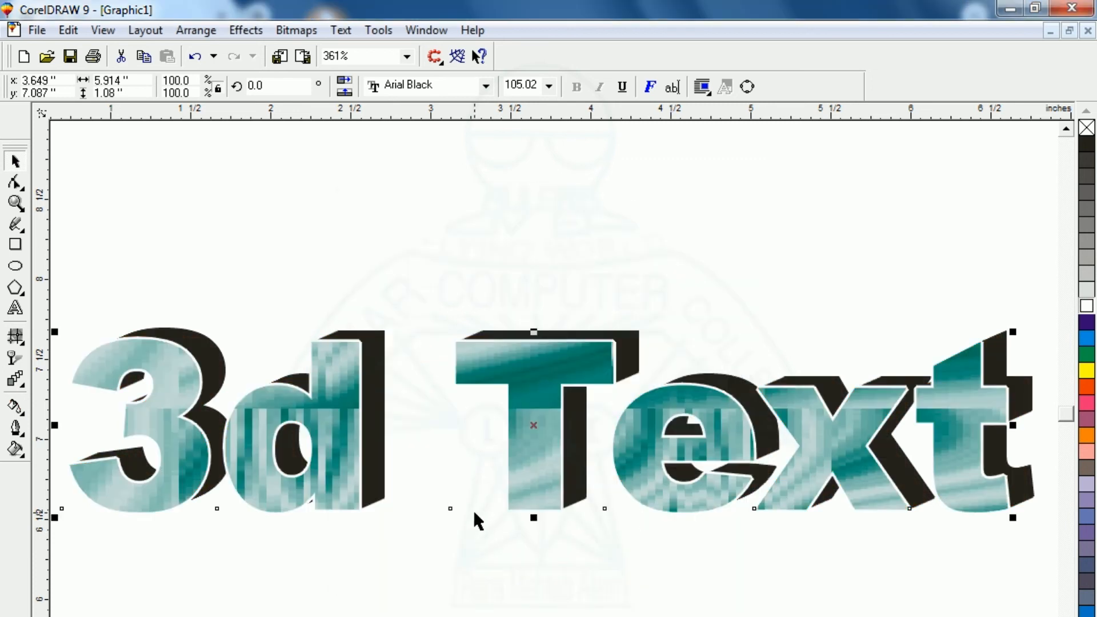
Apply a bitmap pattern fill of glossy red-brown beads to the front text and deselect it
click(16, 449)
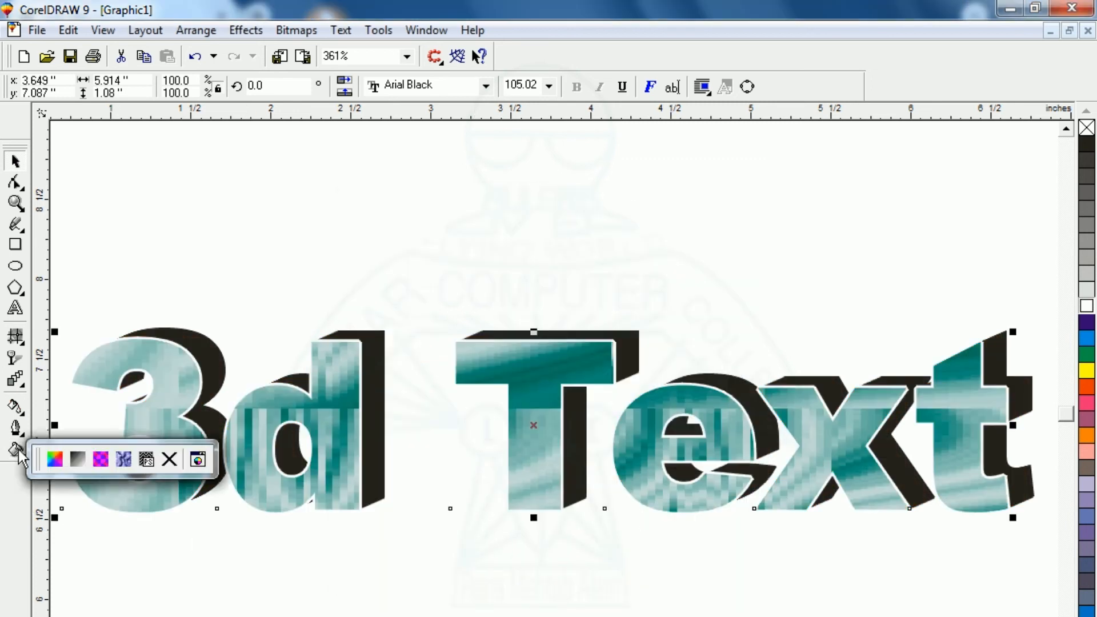
click(95, 460)
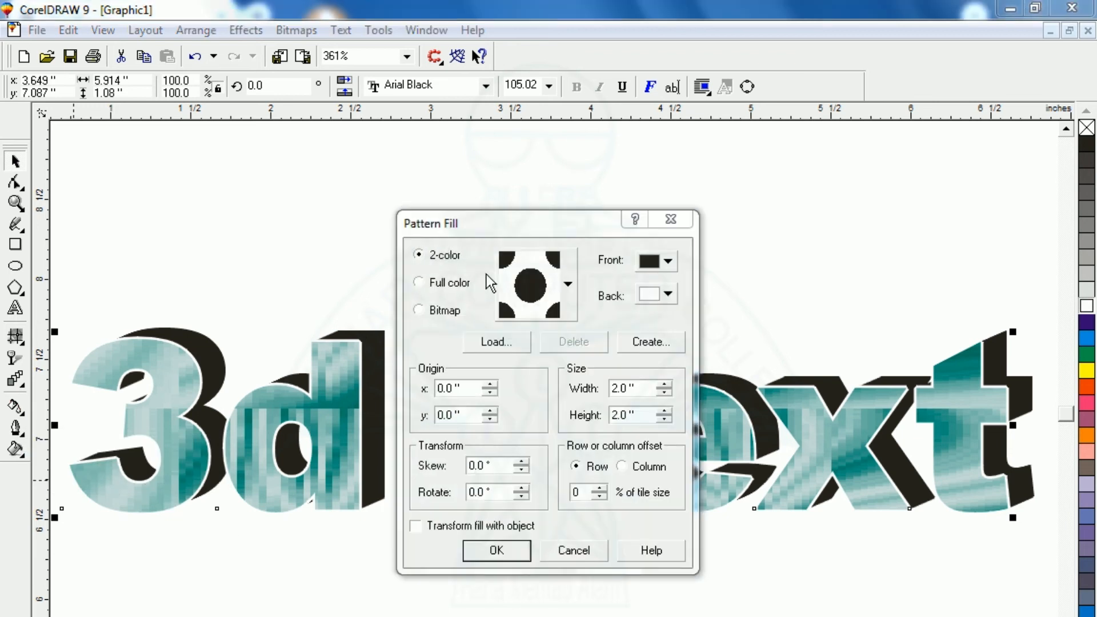
click(437, 313)
click(569, 285)
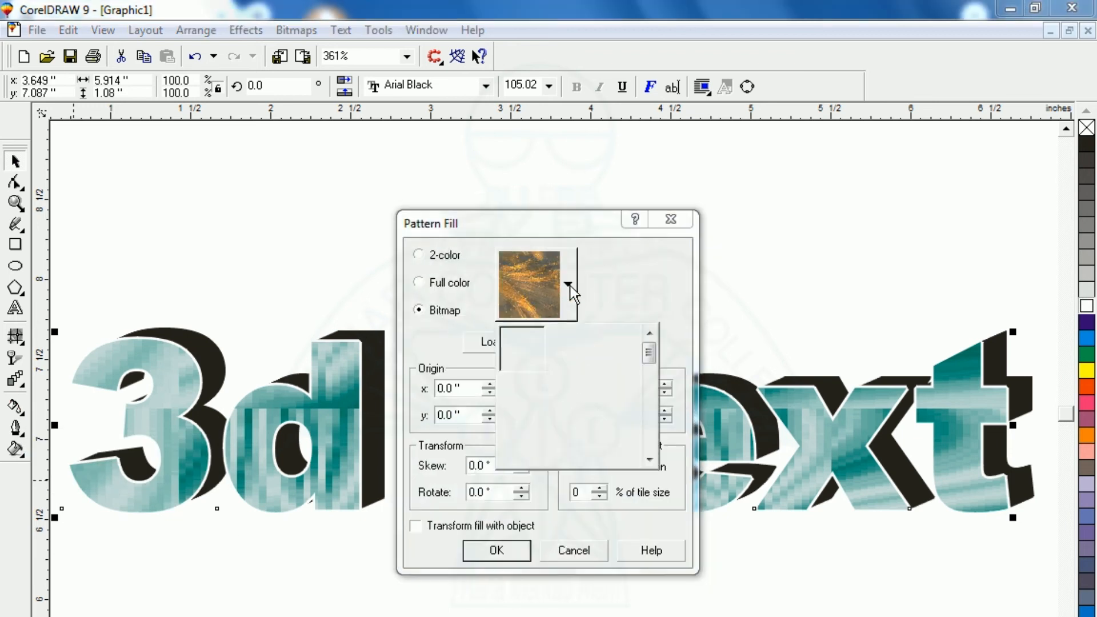
click(621, 416)
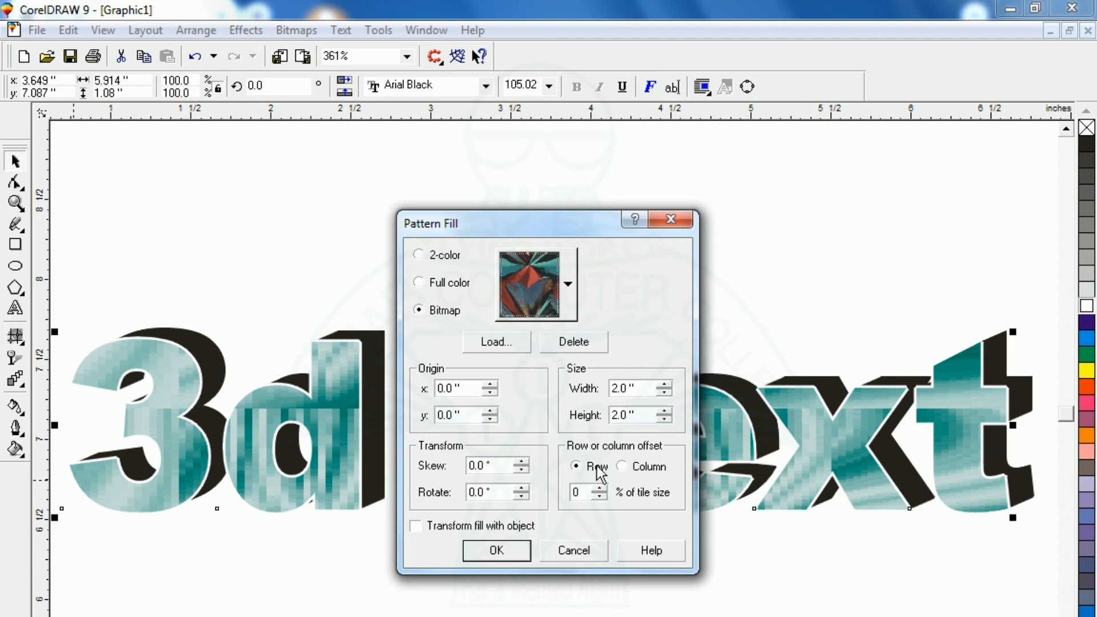
click(566, 318)
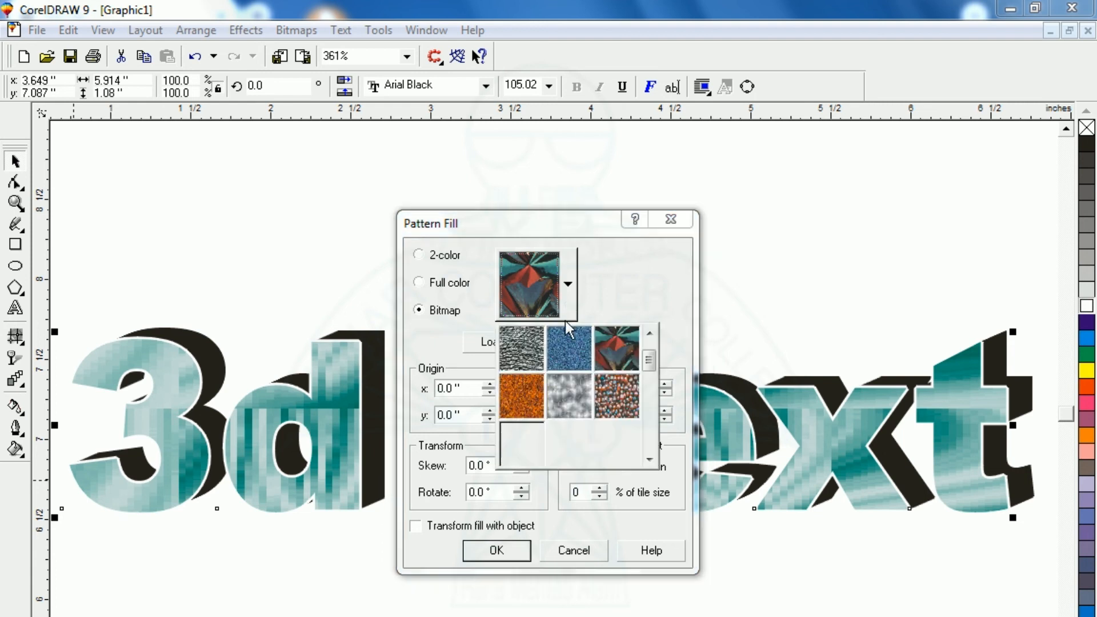
click(608, 391)
click(504, 558)
key(Escape)
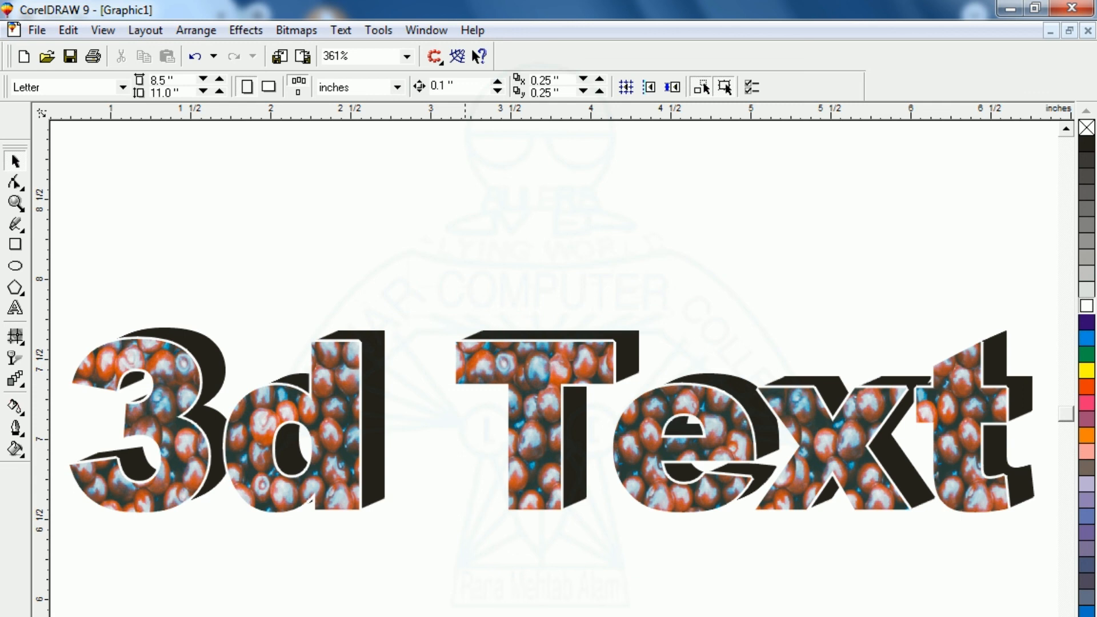
Move the bead-patterned front text to the right so the black depth extends to its left
click(283, 492)
drag(283, 492, 374, 484)
click(356, 551)
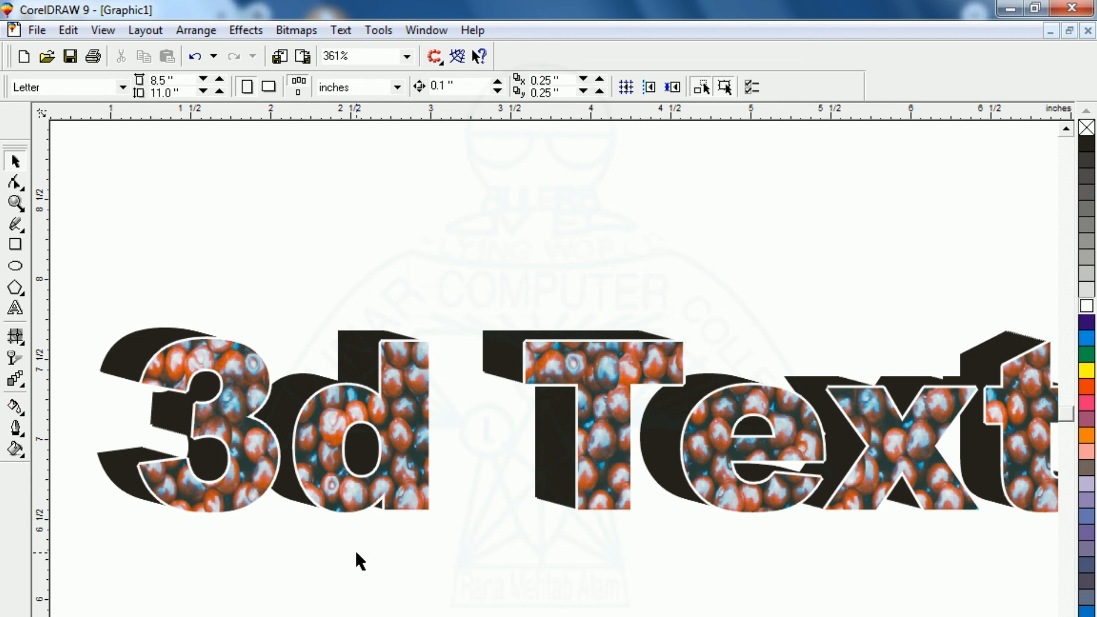
key(F4)
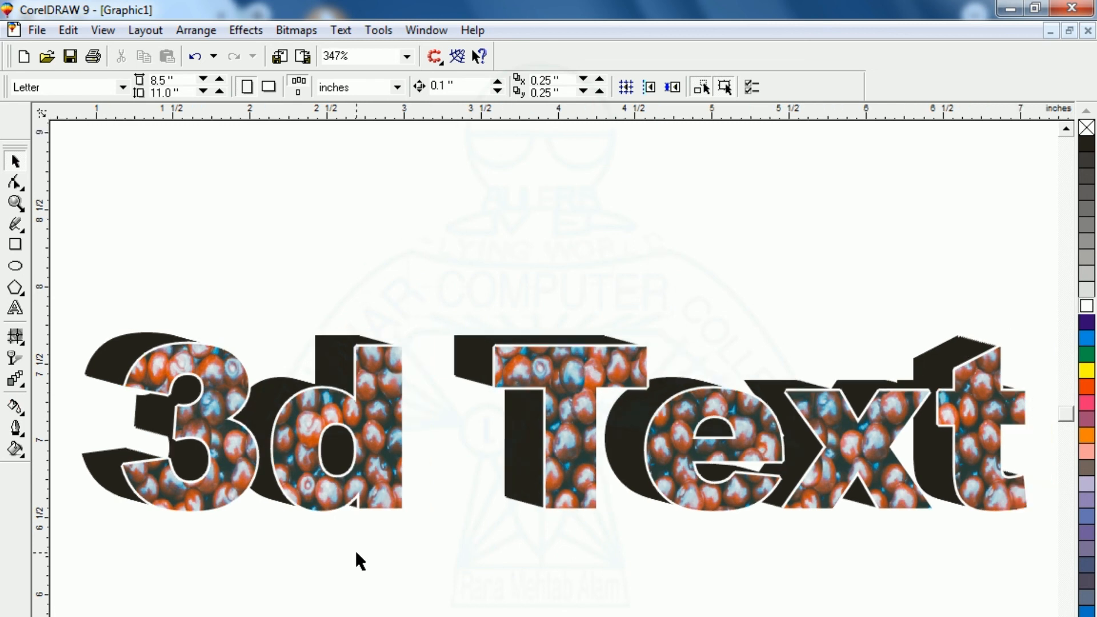